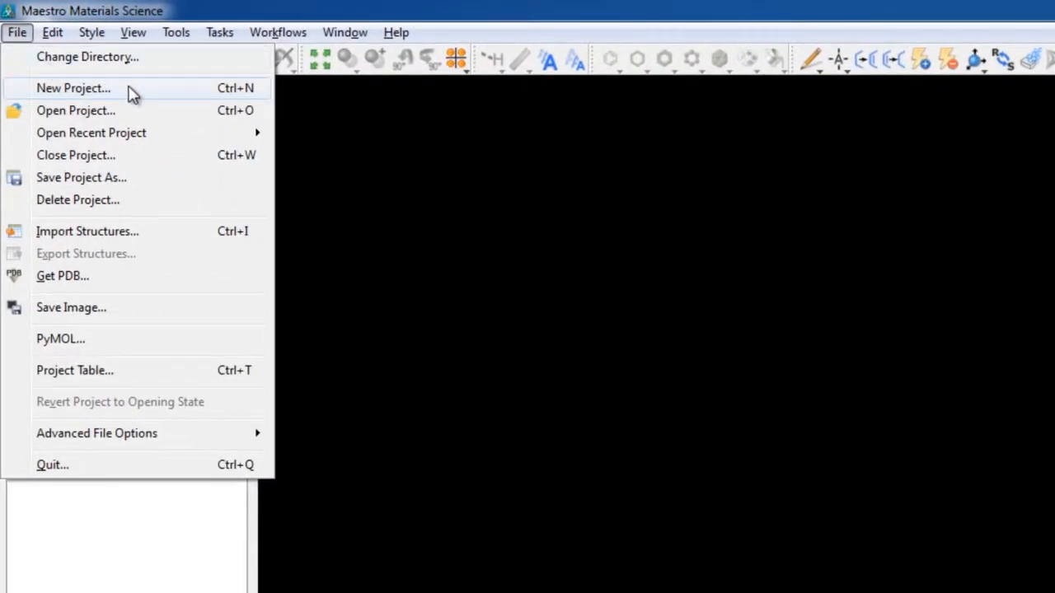
- Create a new project named Optoelectonics in the working directory
{"action": "left_click", "coordinate": [132, 94]}
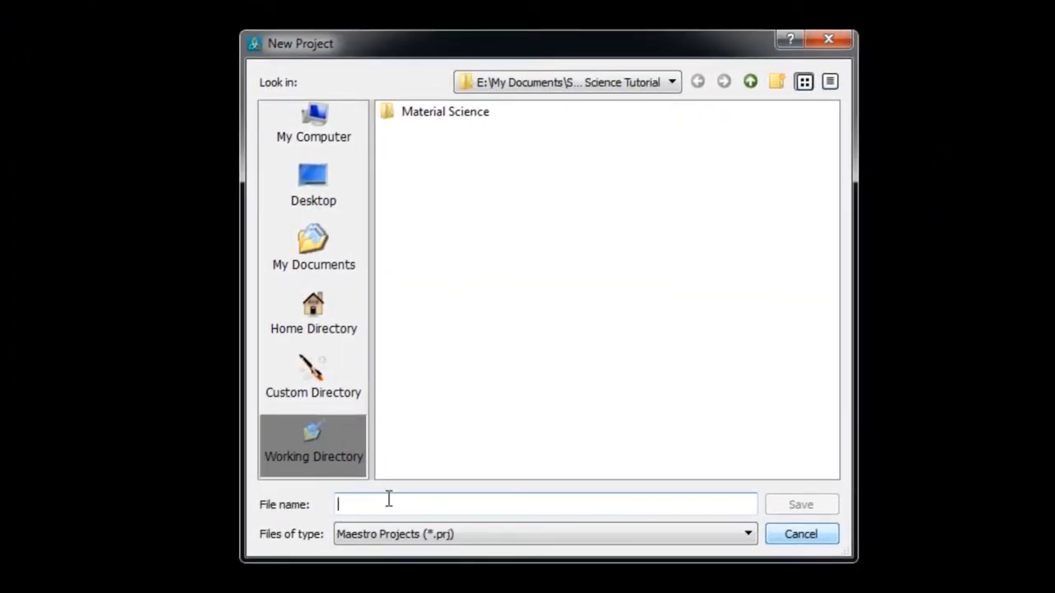
{"action": "type", "text": "Optoelectronics"}
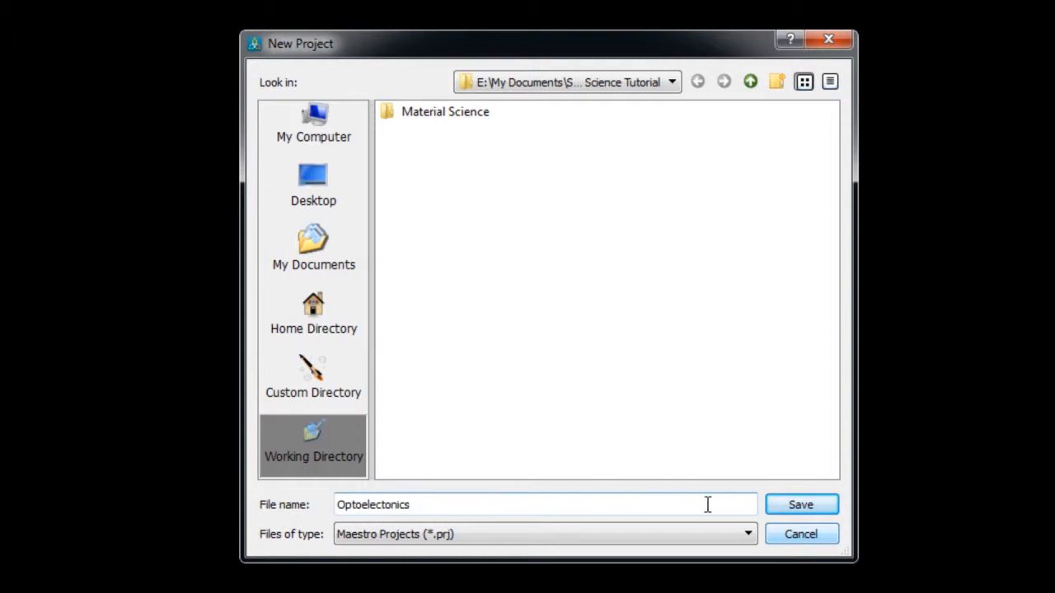
{"action": "left_click", "coordinate": [788, 511]}
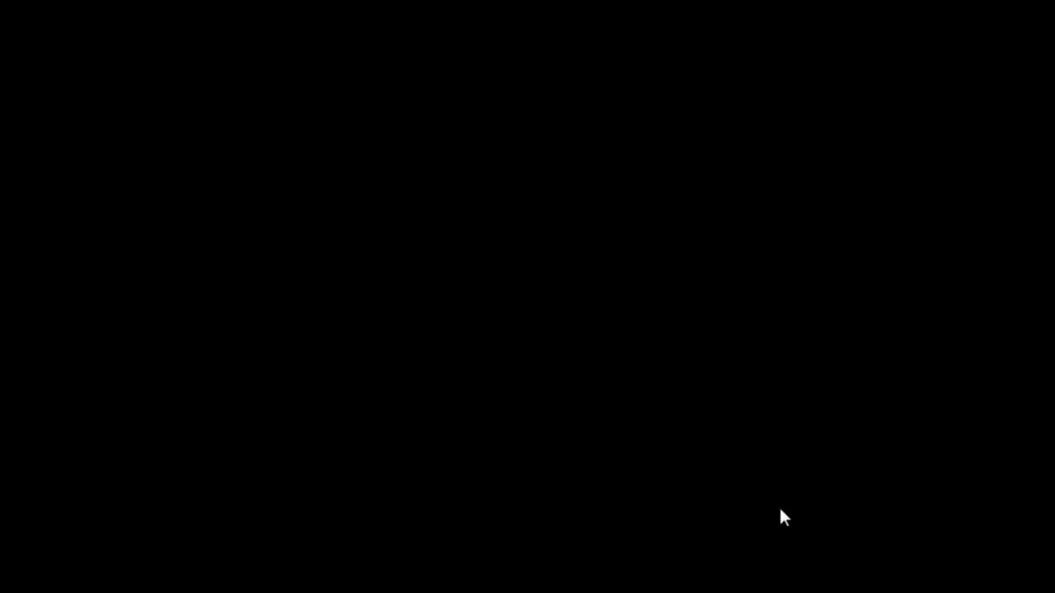
- Draw two benzene rings joined by a single bond and change the upper carbon next to the link on the second ring to nitrogen
{"action": "left_click", "coordinate": [627, 42]}
{"action": "left_click", "coordinate": [403, 346]}
{"action": "left_click", "coordinate": [295, 396]}
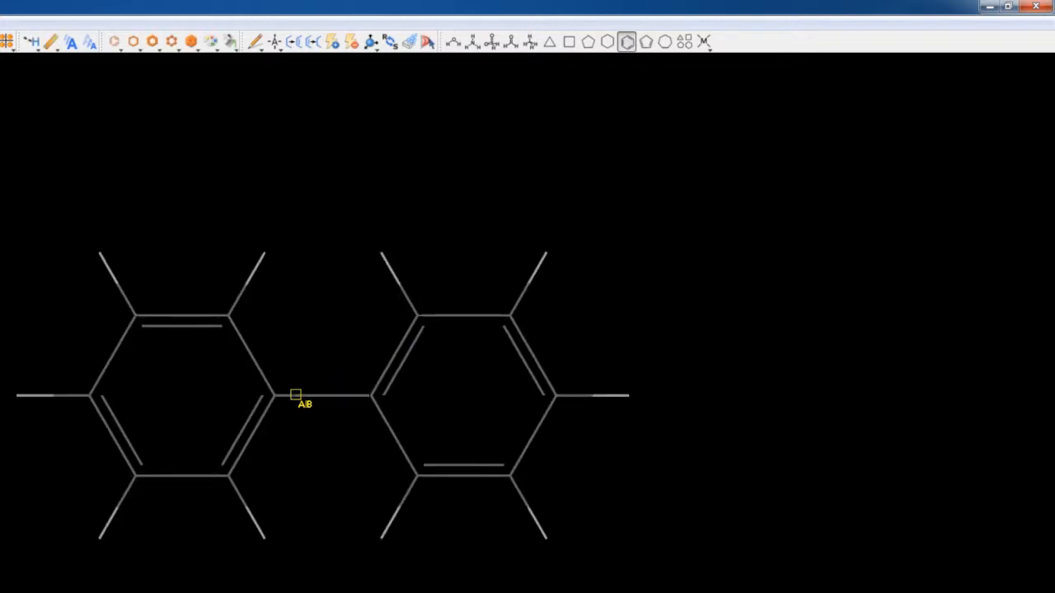
{"action": "left_click", "coordinate": [472, 41]}
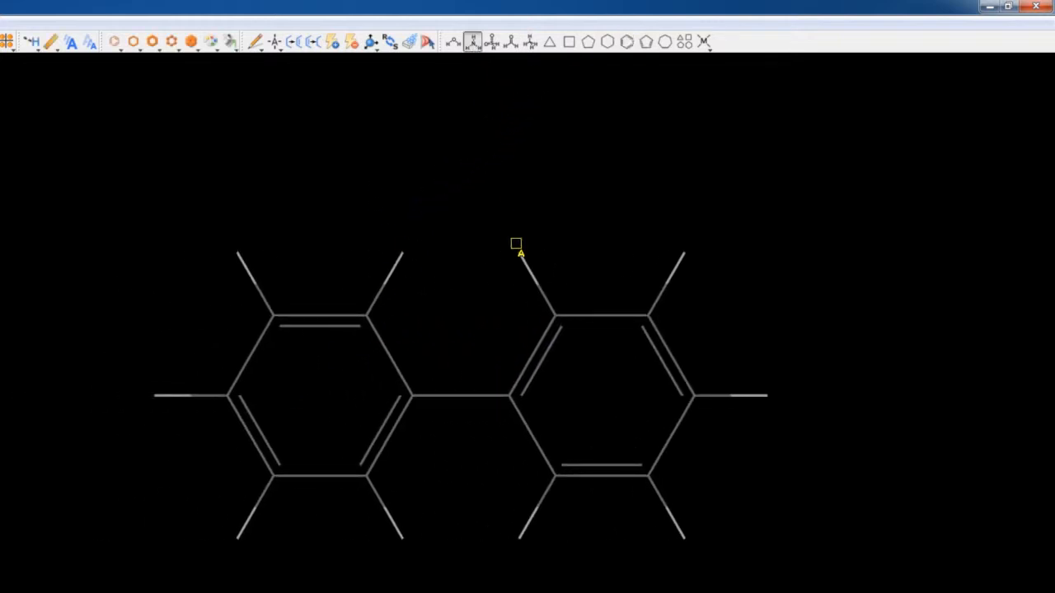
{"action": "left_click", "coordinate": [555, 315]}
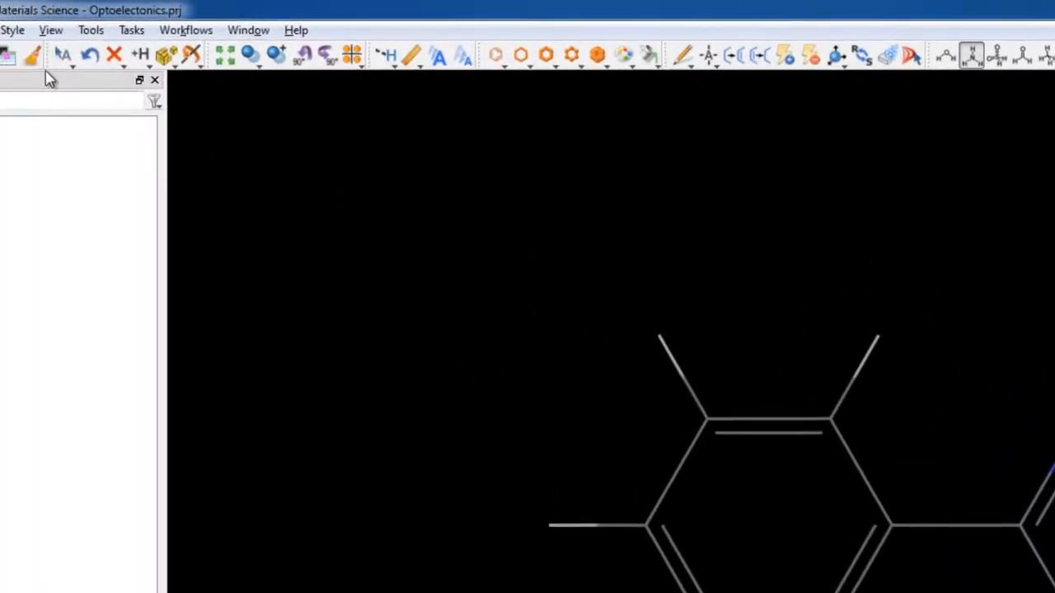
- Create a project entry titled PPy from all atoms of the drawn structure
{"action": "left_click", "coordinate": [5, 55]}
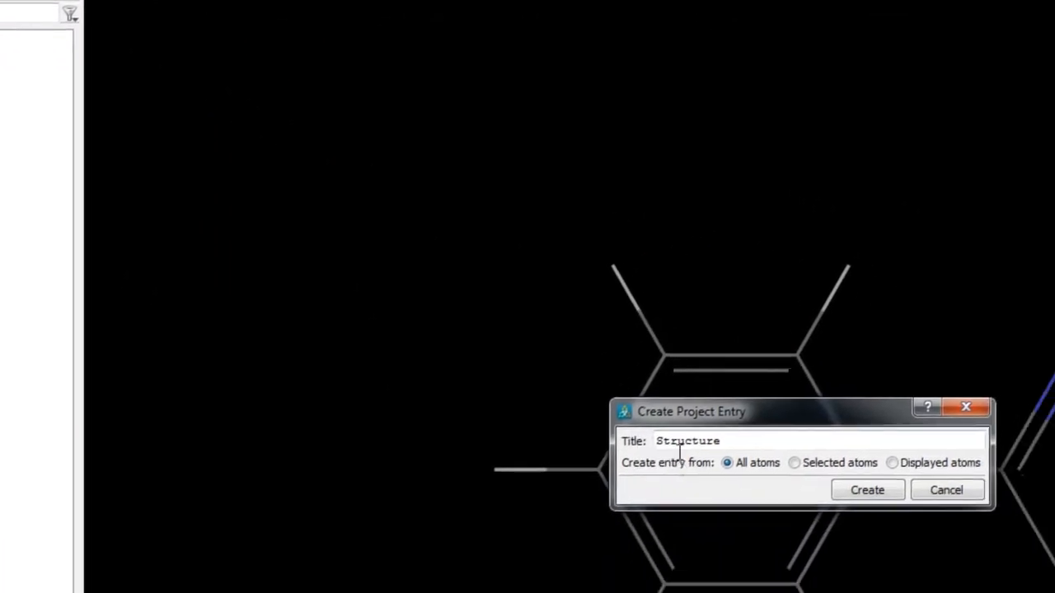
{"action": "double_click", "coordinate": [868, 535]}
{"action": "type", "text": "PPy"}
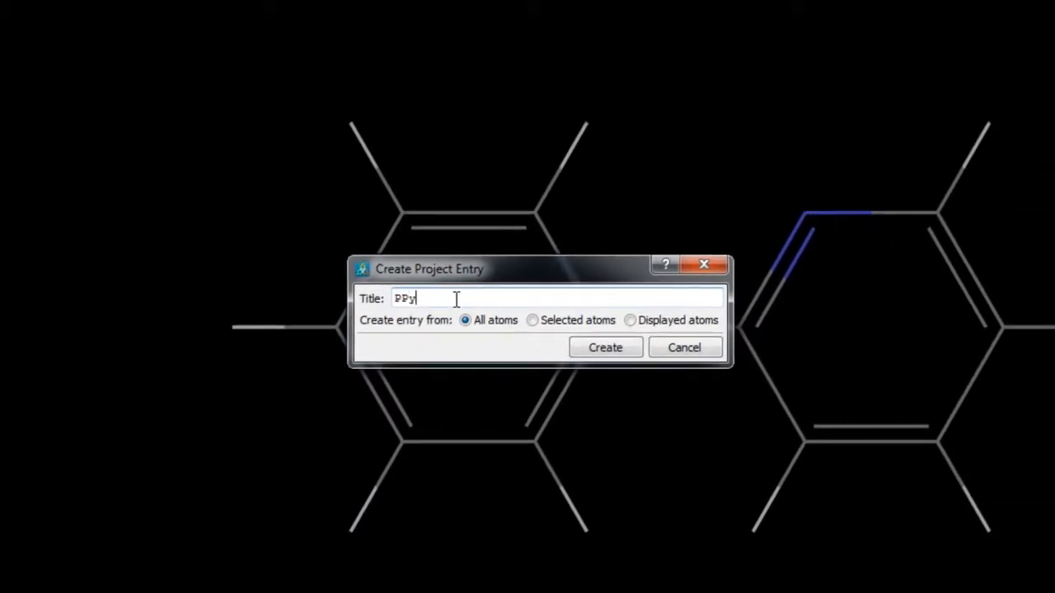
{"action": "left_click", "coordinate": [616, 352]}
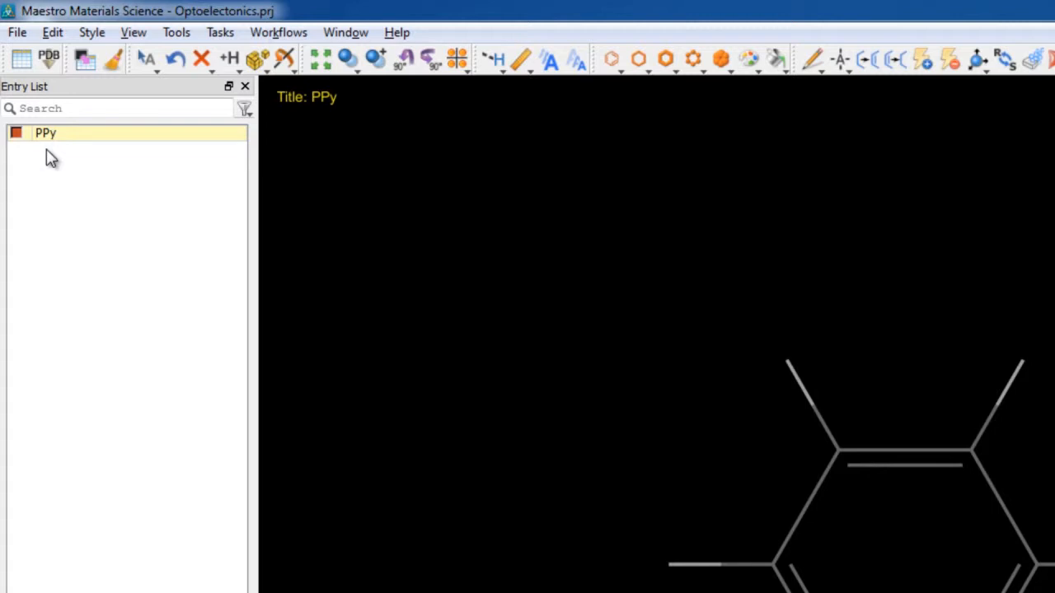
- Set up Elemental Enumeration to transmute atoms to N and pick carbons C 1, C 10, C 11, C 12 and C 4 of PPy
{"action": "left_click", "coordinate": [176, 33]}
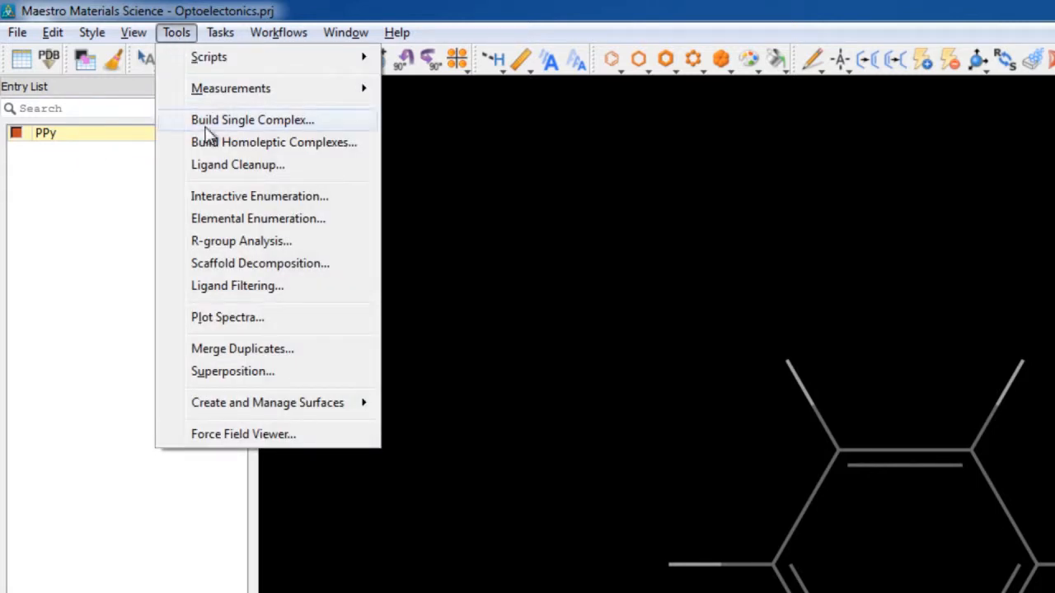
{"action": "left_click", "coordinate": [333, 221]}
{"action": "left_click", "coordinate": [417, 138]}
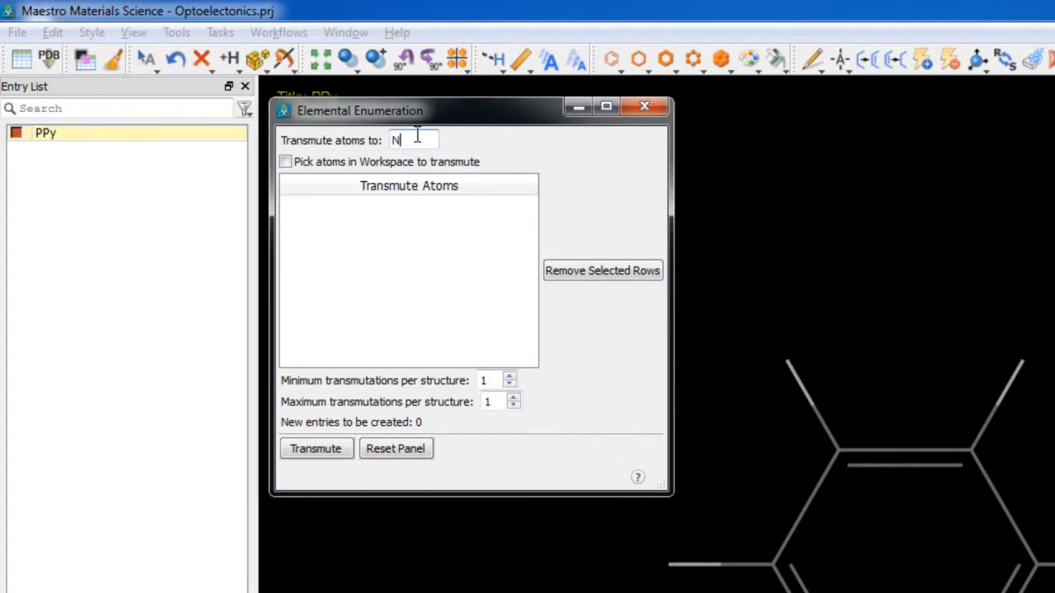
{"action": "left_click", "coordinate": [308, 161]}
{"action": "left_click", "coordinate": [560, 454]}
{"action": "left_click", "coordinate": [648, 454]}
{"action": "left_click", "coordinate": [828, 454]}
{"action": "left_click", "coordinate": [961, 377]}
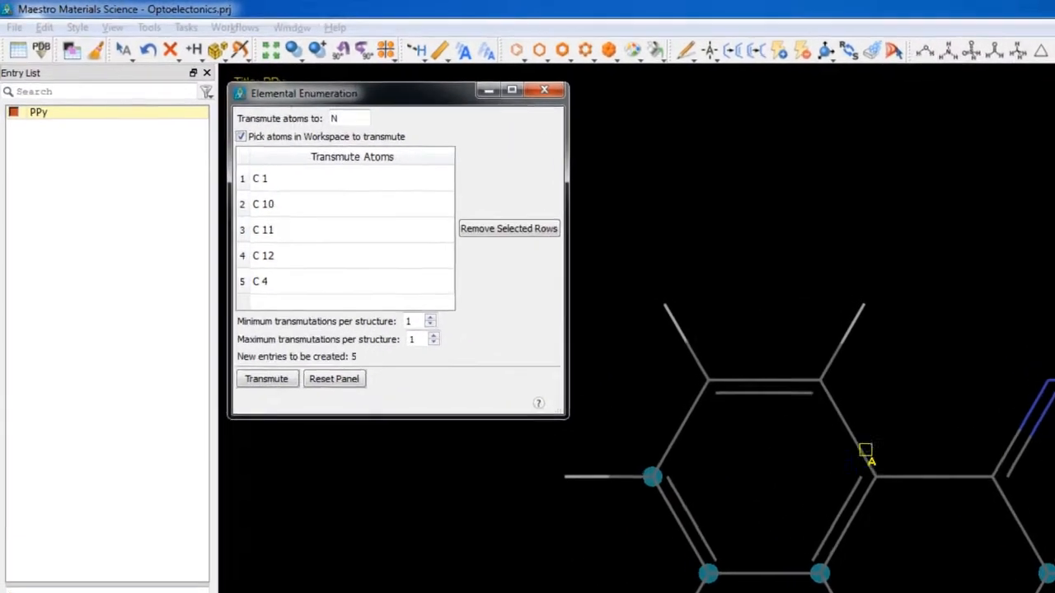
- Set the maximum transmutations per structure to 5, transmute the structures and close the Elemental Enumeration dialog
{"action": "left_click", "coordinate": [434, 335]}
{"action": "left_click", "coordinate": [434, 336]}
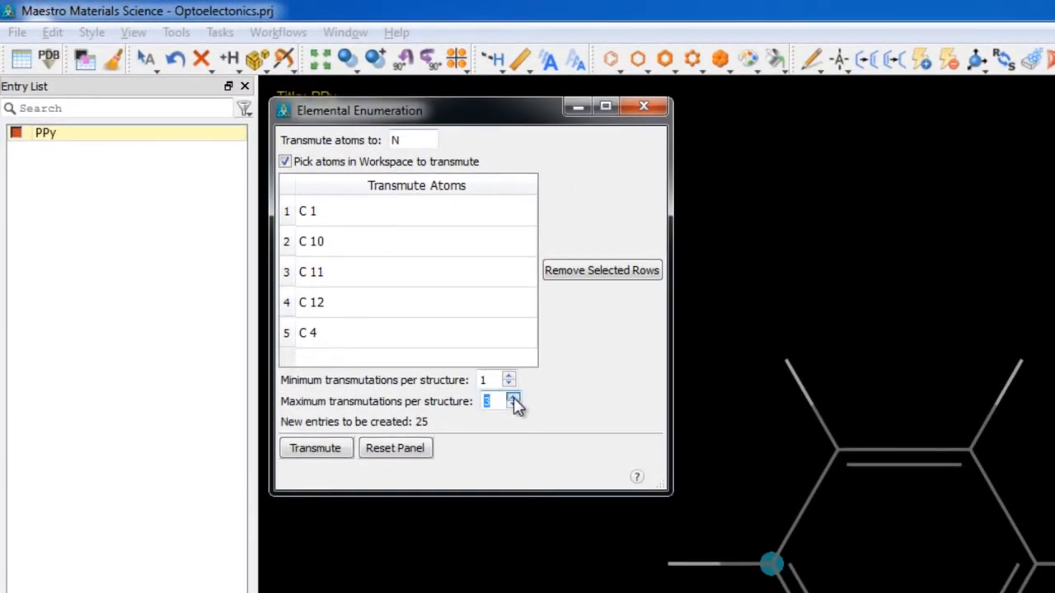
{"action": "left_click", "coordinate": [513, 397]}
{"action": "left_click", "coordinate": [514, 397]}
{"action": "left_click", "coordinate": [334, 449]}
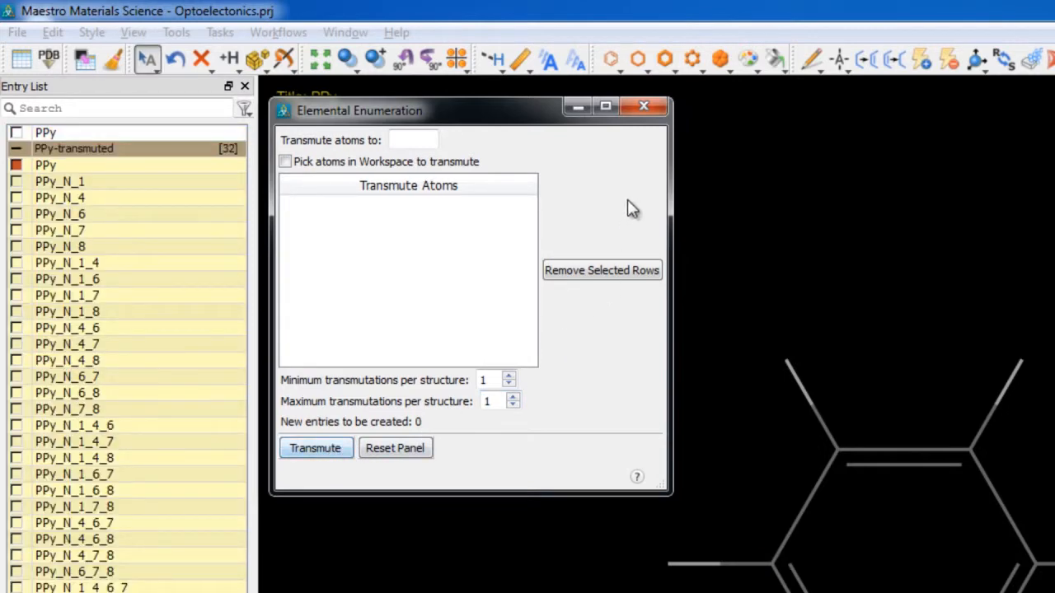
{"action": "left_click", "coordinate": [644, 106]}
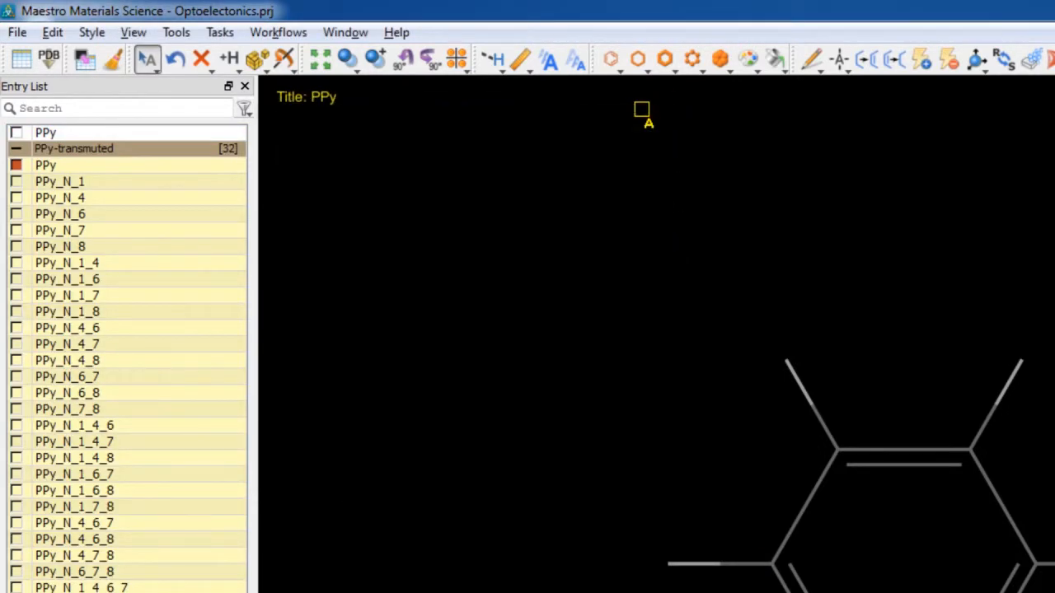
- View the singly substituted structures PPy_N_1, PPy_N_4, PPy_N_6, PPy_N_7 and PPy_N_8 one after another in the workspace
{"action": "left_click", "coordinate": [15, 172]}
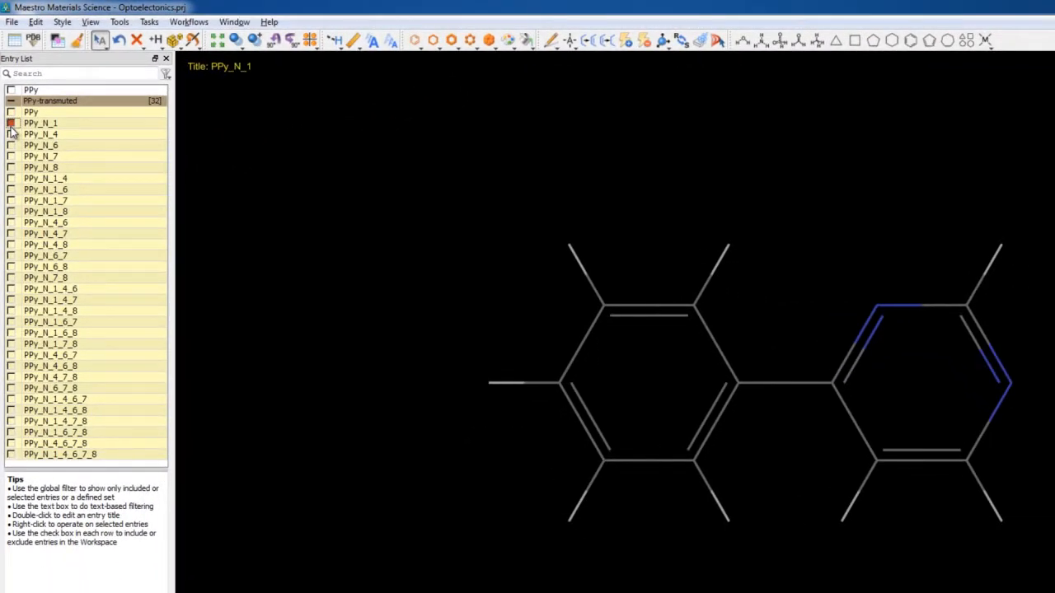
{"action": "left_click", "coordinate": [11, 134]}
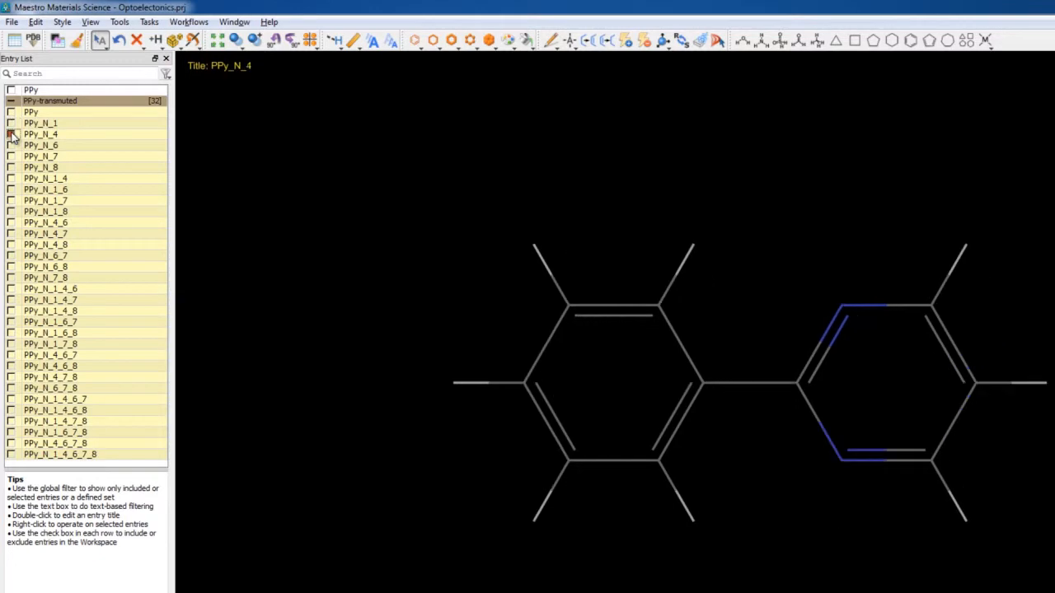
{"action": "left_click", "coordinate": [10, 145]}
{"action": "left_click", "coordinate": [11, 155]}
{"action": "left_click", "coordinate": [11, 167]}
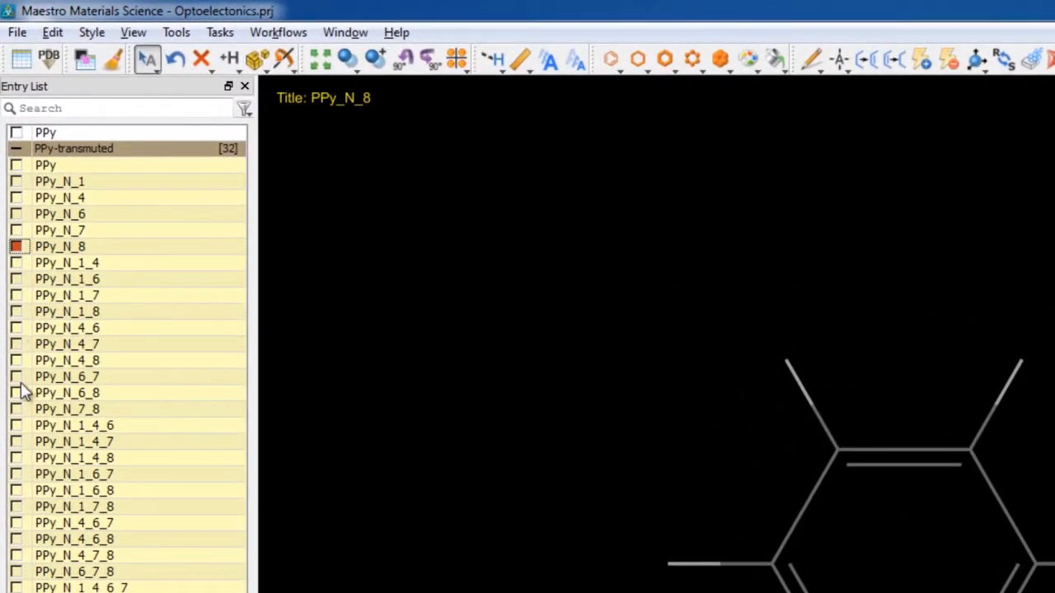
- Examine entries PPy_N_8 through PPy_N_1_6_7 as tiles, and return to an untiled view of PPy in the PPy-transmuted group
{"action": "left_click", "coordinate": [16, 474], "text": "shift"}
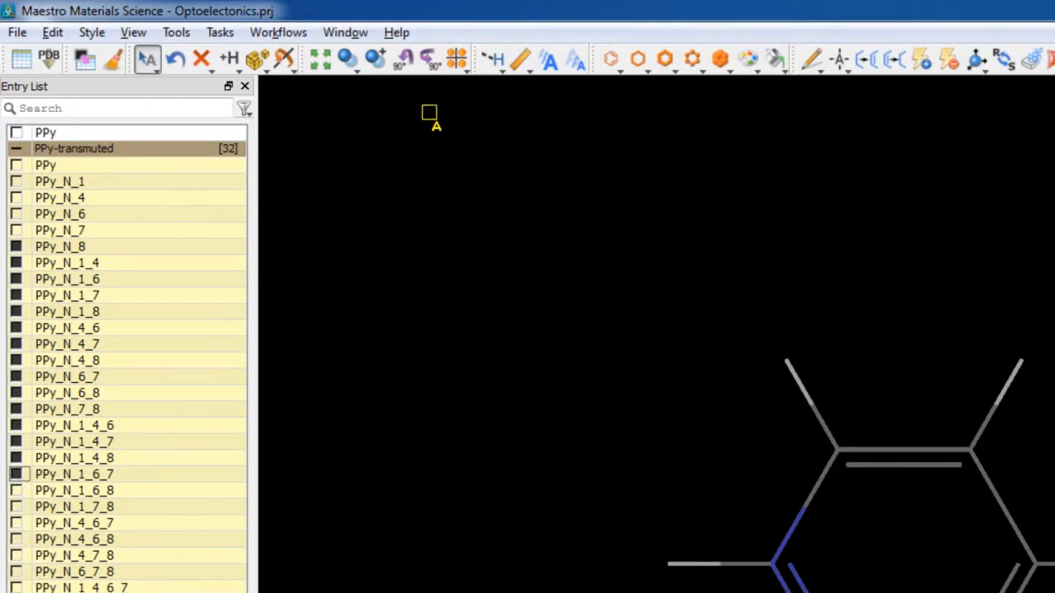
{"action": "left_click", "coordinate": [455, 57]}
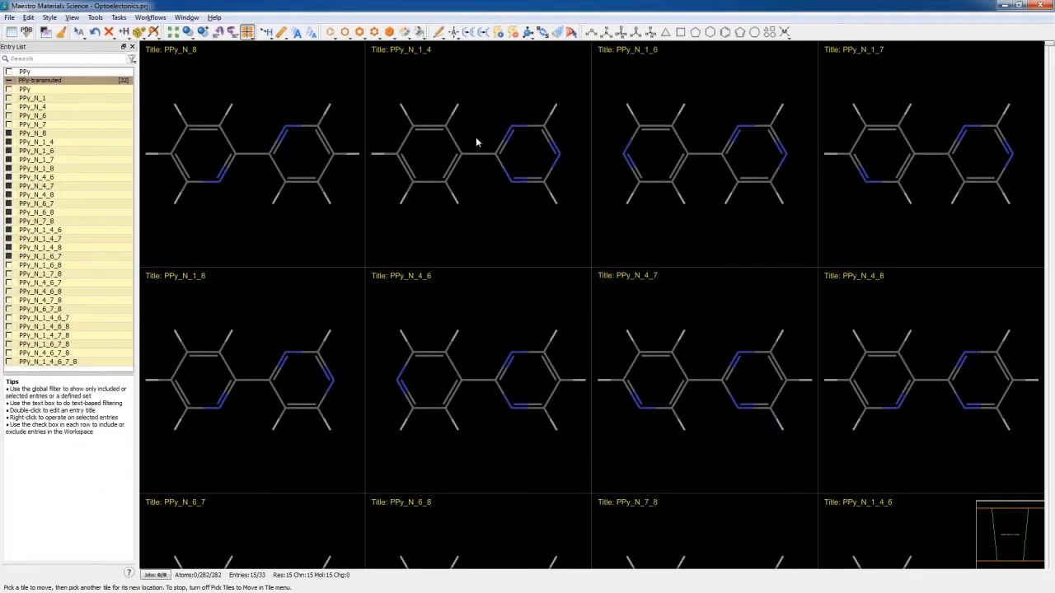
{"action": "middle_click_drag", "start_coordinate": [452, 165], "coordinate": [483, 141]}
{"action": "scroll", "coordinate": [989, 74], "scroll_direction": "down", "scroll_amount": 5}
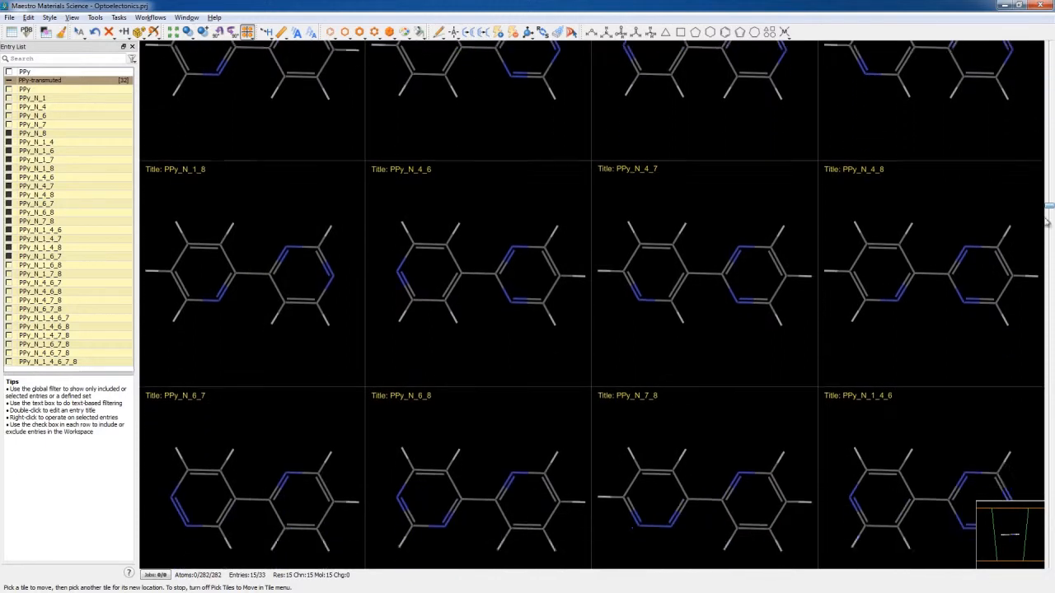
{"action": "scroll", "coordinate": [1033, 105], "scroll_direction": "up", "scroll_amount": 4}
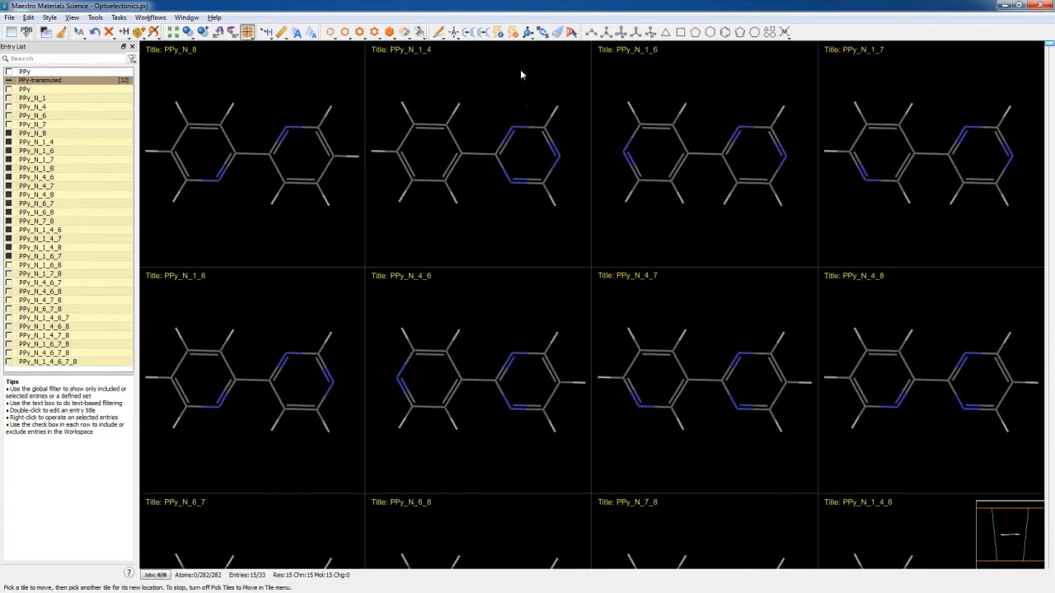
{"action": "left_click", "coordinate": [246, 32]}
{"action": "left_click", "coordinate": [9, 90]}
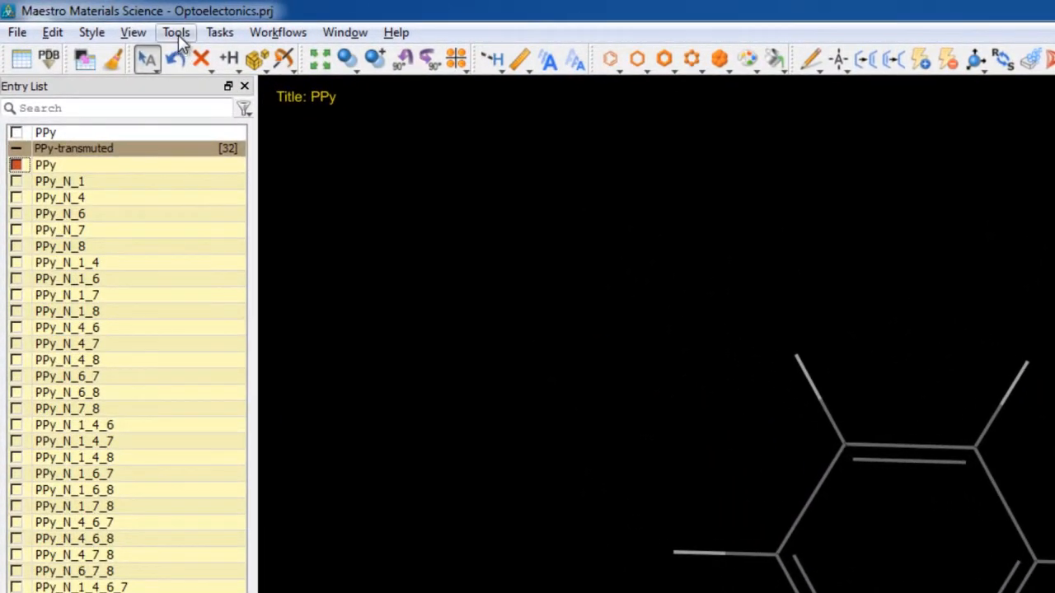
- Set up Build Homoleptic Complexes with Ir as the metal atom and a bidentate ligand
{"action": "left_click", "coordinate": [178, 34]}
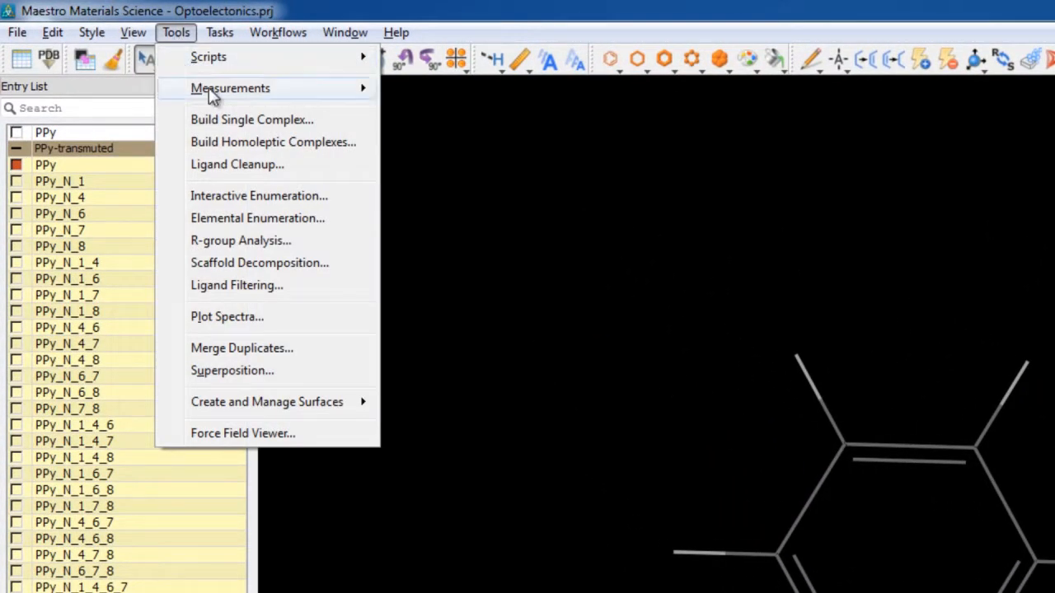
{"action": "left_click", "coordinate": [331, 144]}
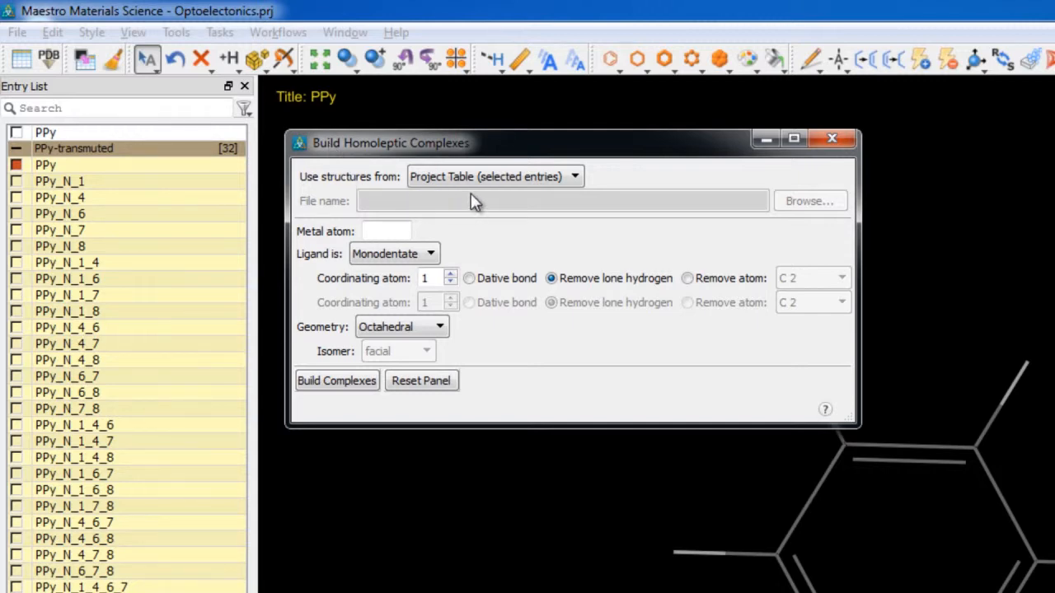
{"action": "left_click", "coordinate": [385, 230]}
{"action": "left_click", "coordinate": [419, 257]}
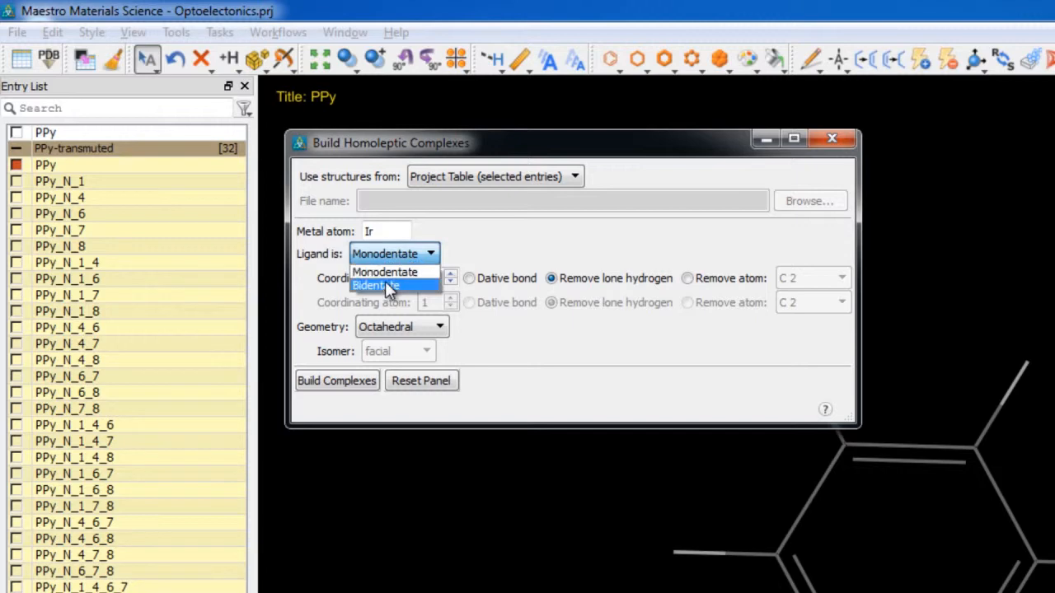
{"action": "left_click", "coordinate": [385, 283]}
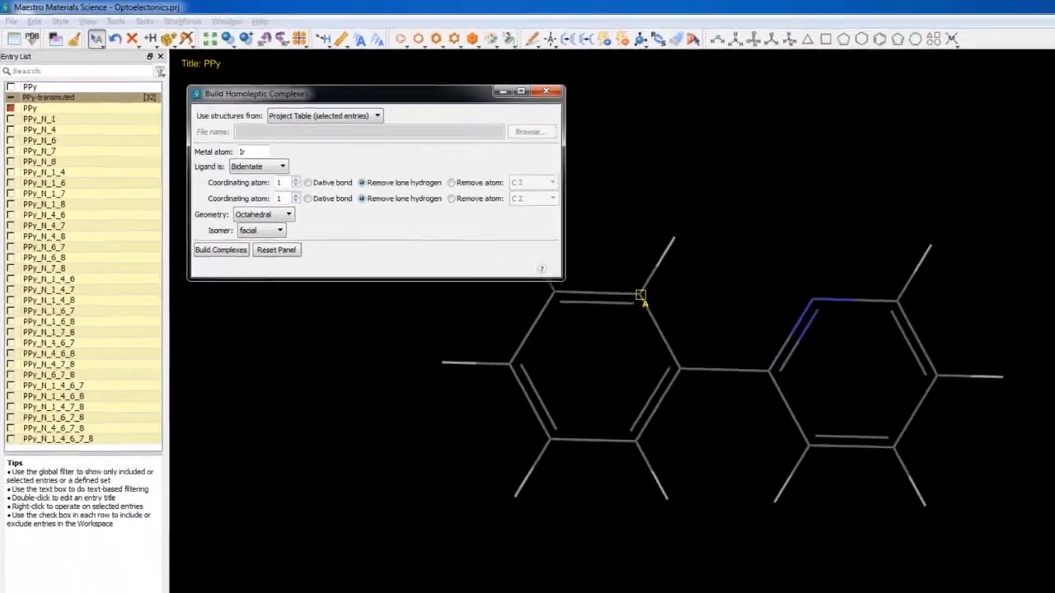
- Set the first coordinating atom to 10, bonded by removing its lone hydrogen
{"action": "left_click", "coordinate": [640, 295]}
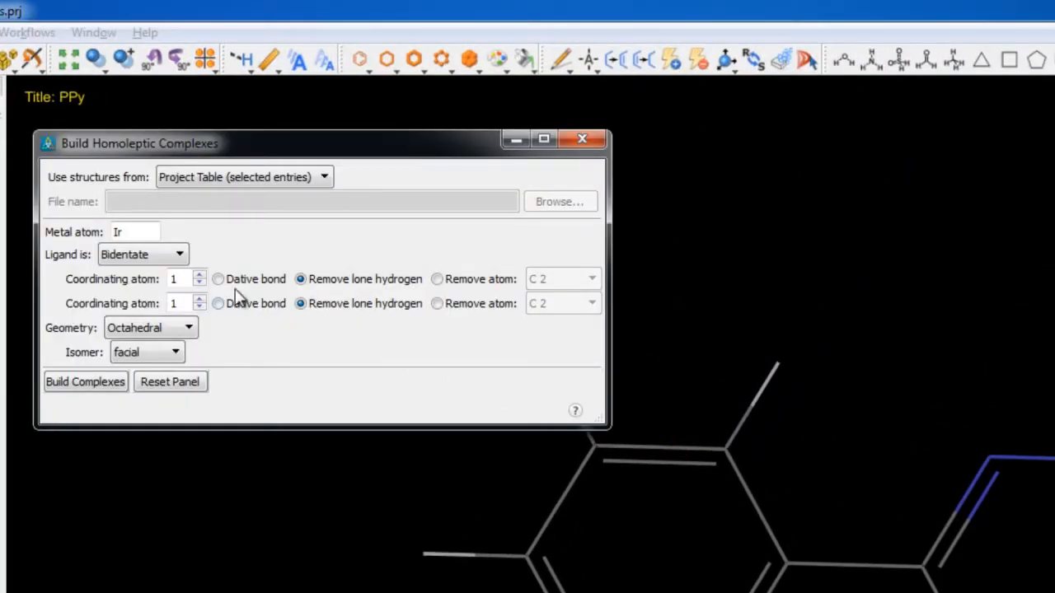
{"action": "left_click", "coordinate": [200, 276]}
{"action": "left_click", "coordinate": [200, 275]}
{"action": "left_click", "coordinate": [200, 275]}
{"action": "left_click", "coordinate": [176, 303]}
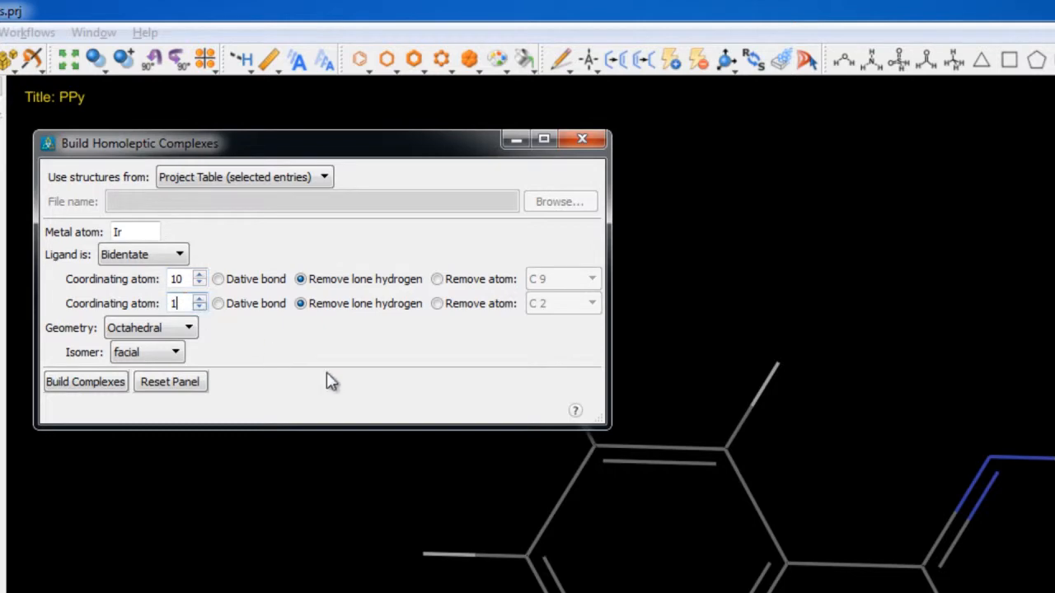
- Set the second coordinating atom to 12 with a dative bond, build the octahedral facial complexes and close the dialog
{"action": "left_click", "coordinate": [993, 460]}
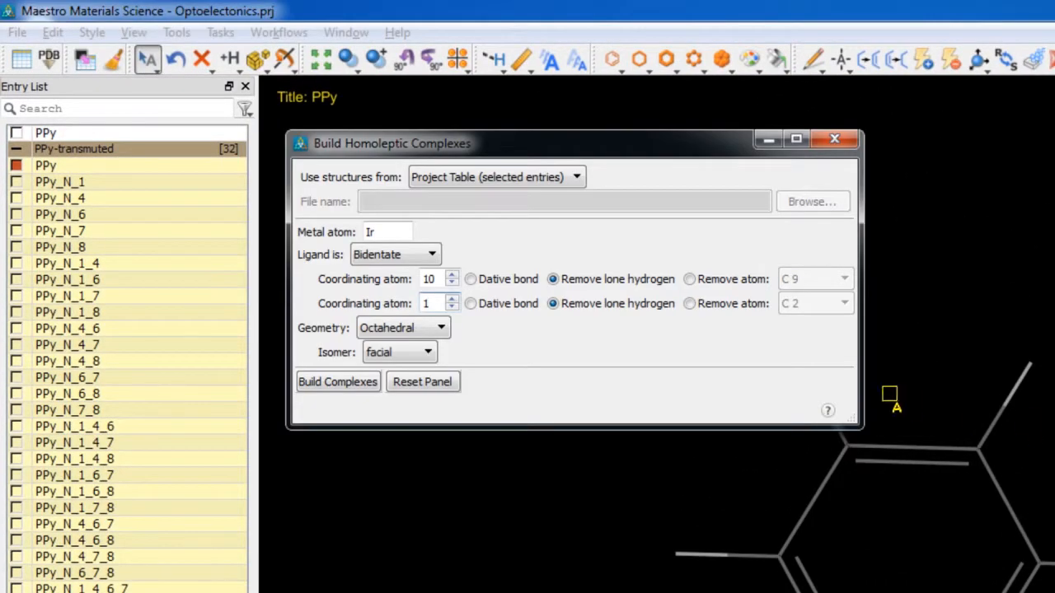
{"action": "left_click", "coordinate": [454, 298]}
{"action": "left_click", "coordinate": [455, 298]}
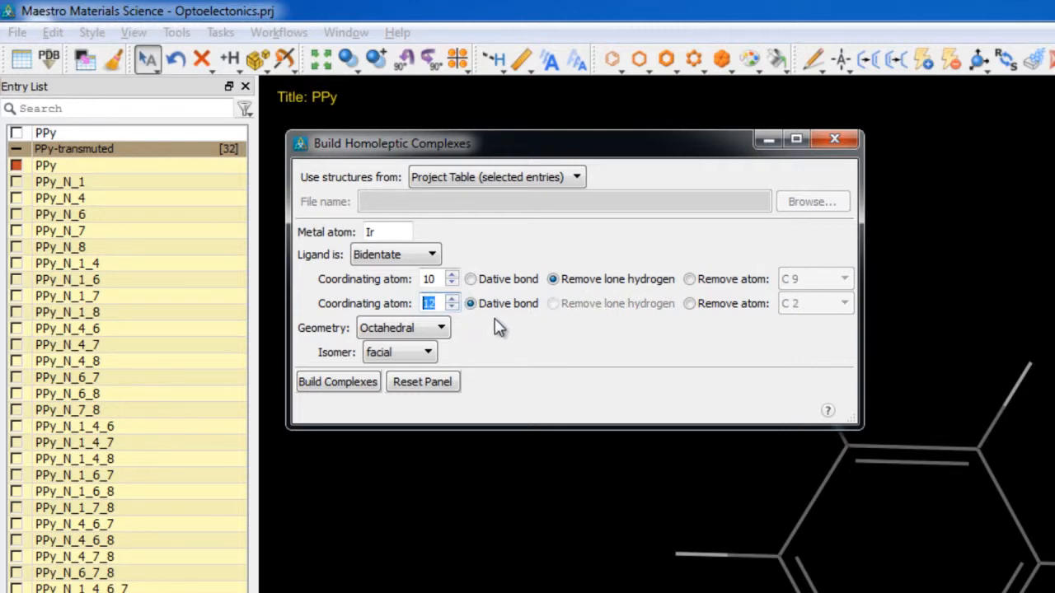
{"action": "left_click", "coordinate": [341, 386]}
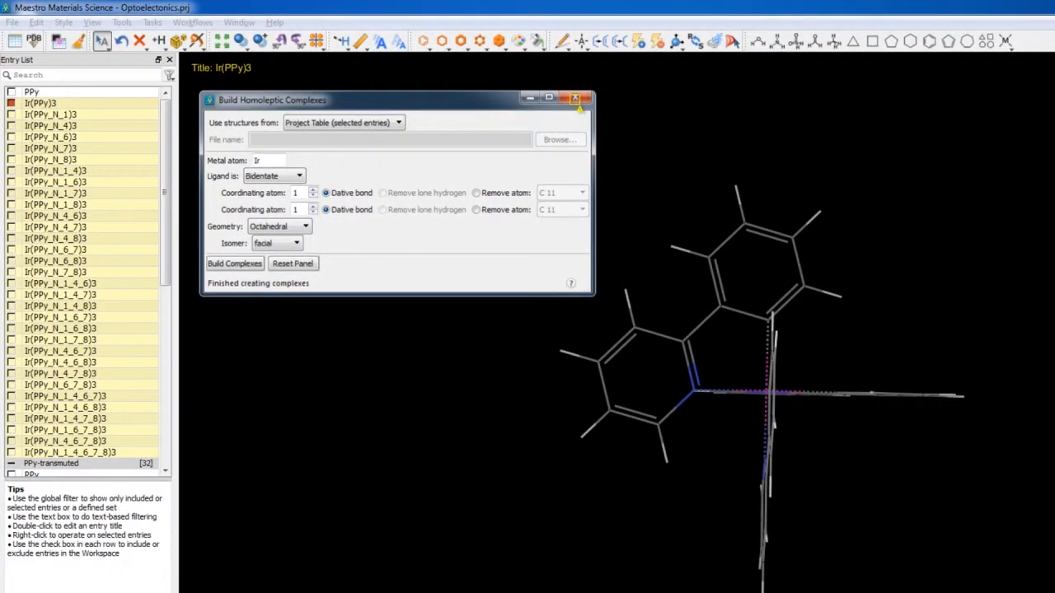
{"action": "left_click", "coordinate": [575, 99]}
- Inspect the Ir(PPy)3 structure, and compare the complexes Ir(PPy)3 through Ir(PPy_N_1_4_7)3 as tiles from a rotated viewpoint
{"action": "middle_click_drag", "start_coordinate": [617, 255], "coordinate": [510, 318]}
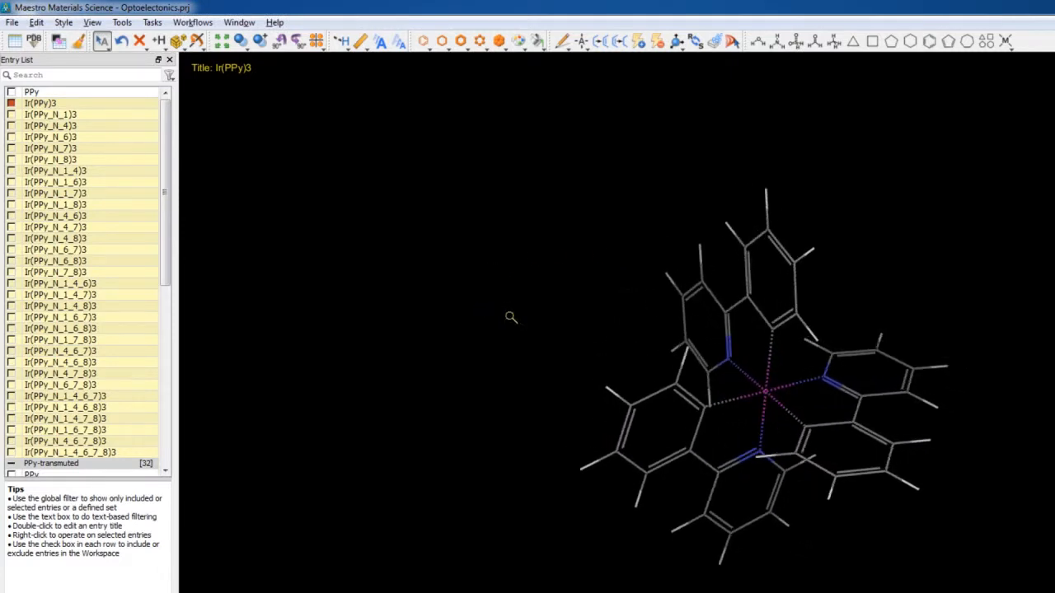
{"action": "scroll", "coordinate": [508, 272], "scroll_direction": "up", "scroll_amount": 5}
{"action": "scroll", "coordinate": [508, 280], "scroll_direction": "down", "scroll_amount": 2}
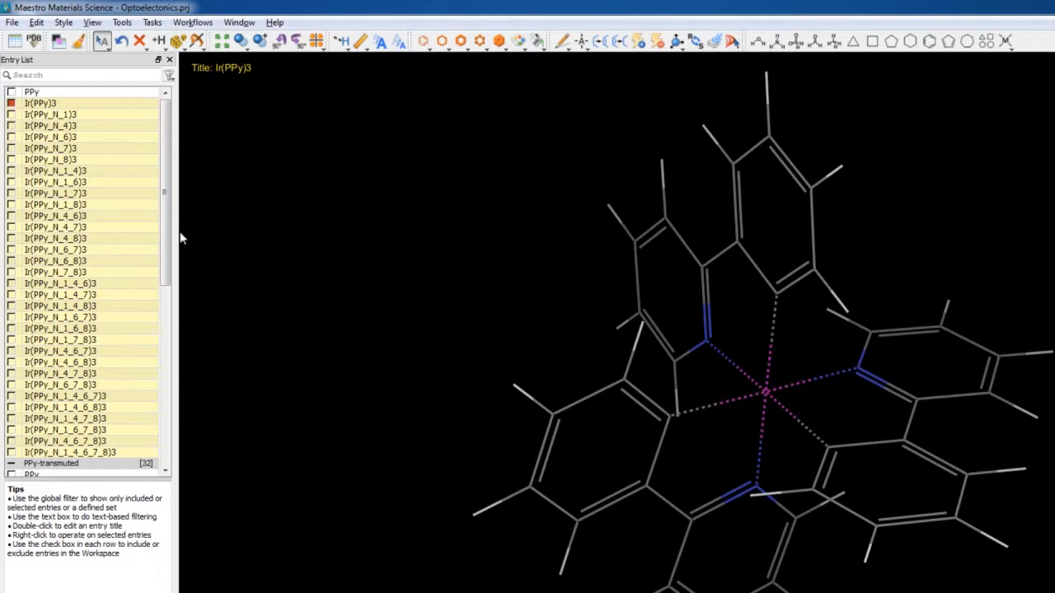
{"action": "left_click", "coordinate": [11, 294], "text": "shift"}
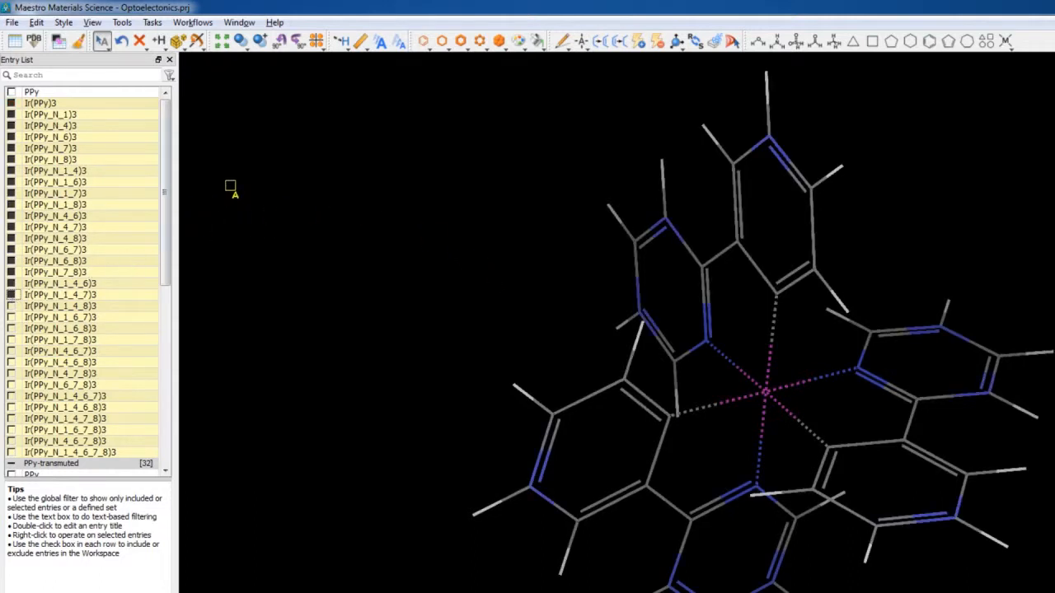
{"action": "left_click", "coordinate": [317, 40]}
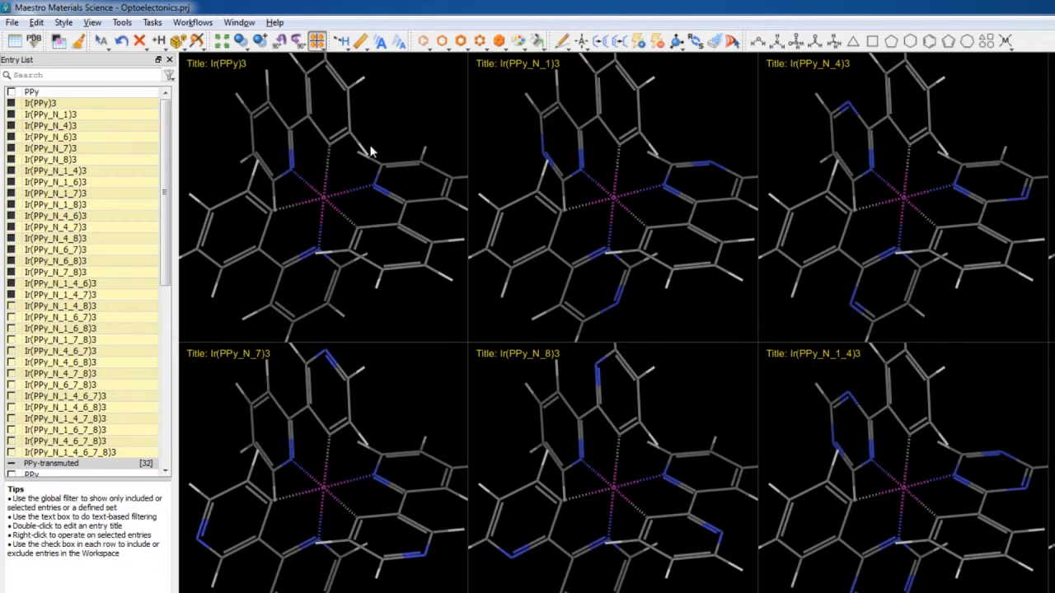
{"action": "scroll", "coordinate": [378, 158], "scroll_direction": "down", "scroll_amount": 5}
{"action": "scroll", "coordinate": [377, 158], "scroll_direction": "up", "scroll_amount": 2}
{"action": "middle_click_drag", "start_coordinate": [377, 158], "coordinate": [328, 212]}
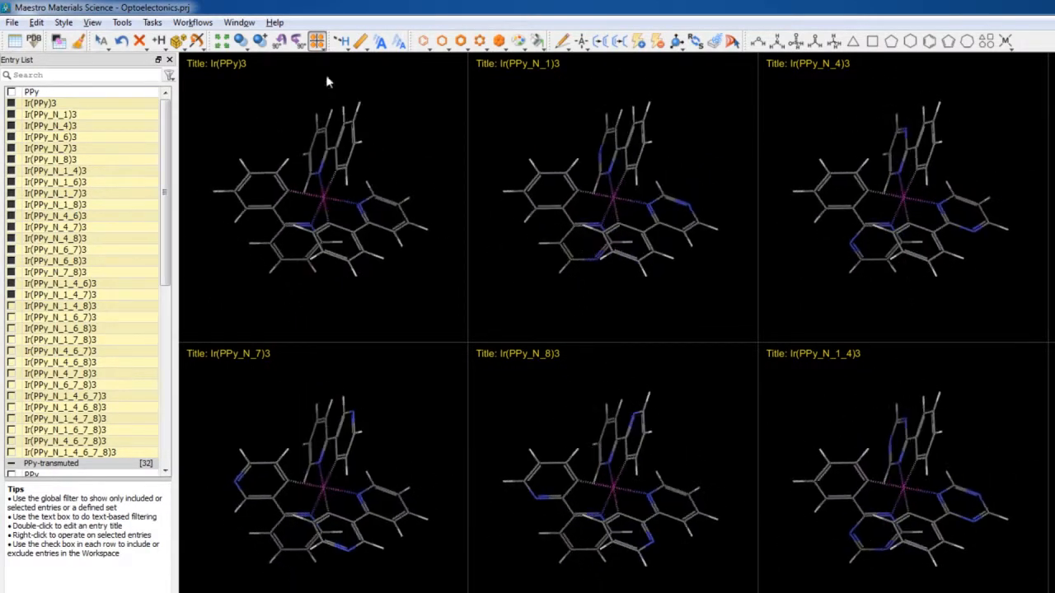
- Return to an untiled view with only Ir(PPy)3 in the workspace and inspect its structure
{"action": "left_click", "coordinate": [316, 40]}
{"action": "left_click", "coordinate": [11, 103]}
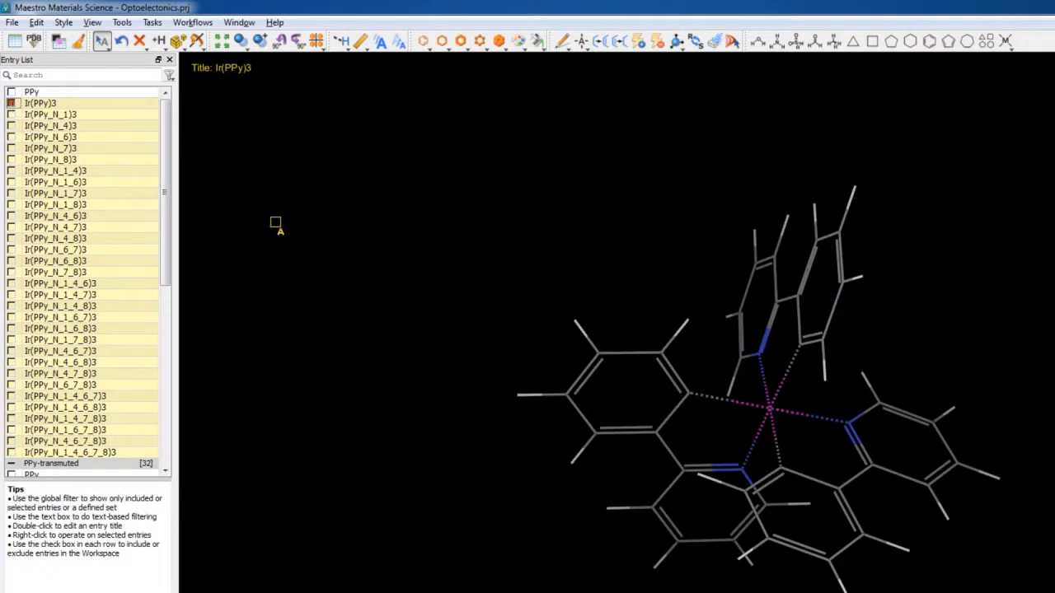
{"action": "scroll", "coordinate": [386, 283], "scroll_direction": "up", "scroll_amount": 2}
{"action": "middle_click_drag", "start_coordinate": [846, 450], "coordinate": [908, 429]}
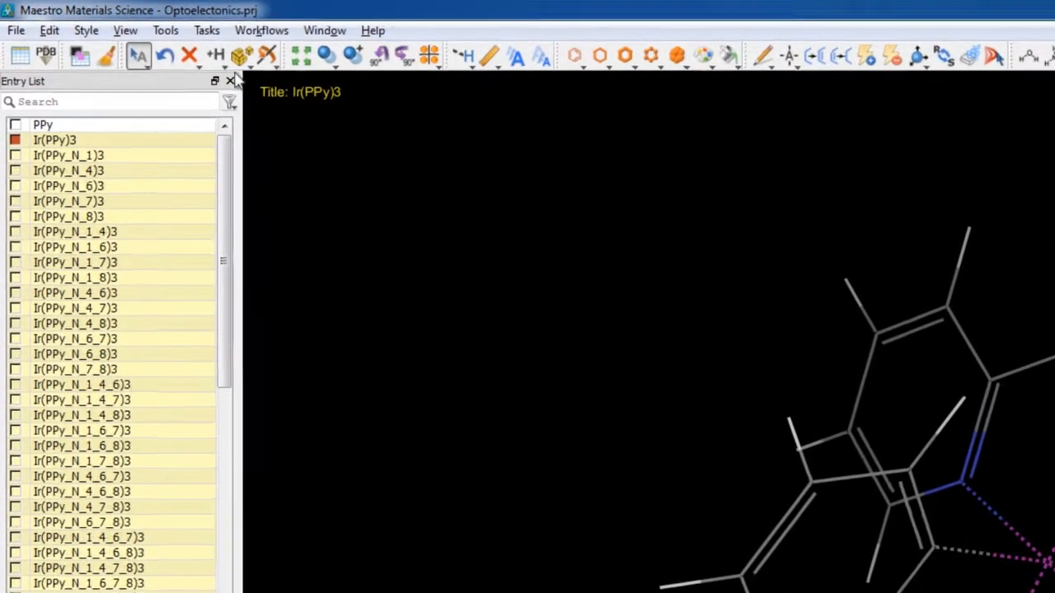
- Set up an Optoelectronics calculation for the selected complexes with the job name optoelectronics_PPy
{"action": "left_click", "coordinate": [177, 39]}
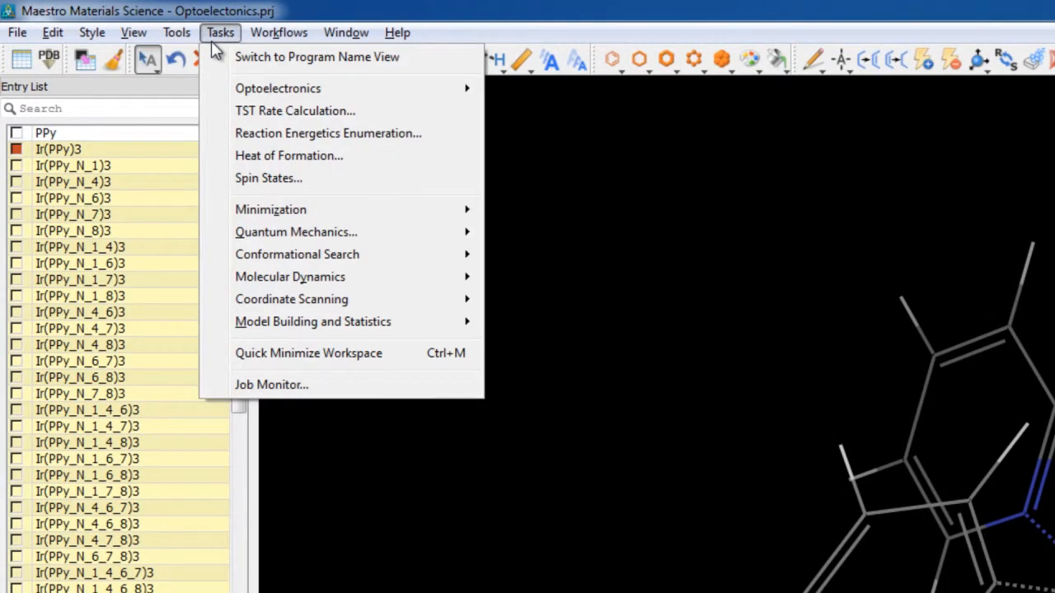
{"action": "mouse_move", "coordinate": [437, 91]}
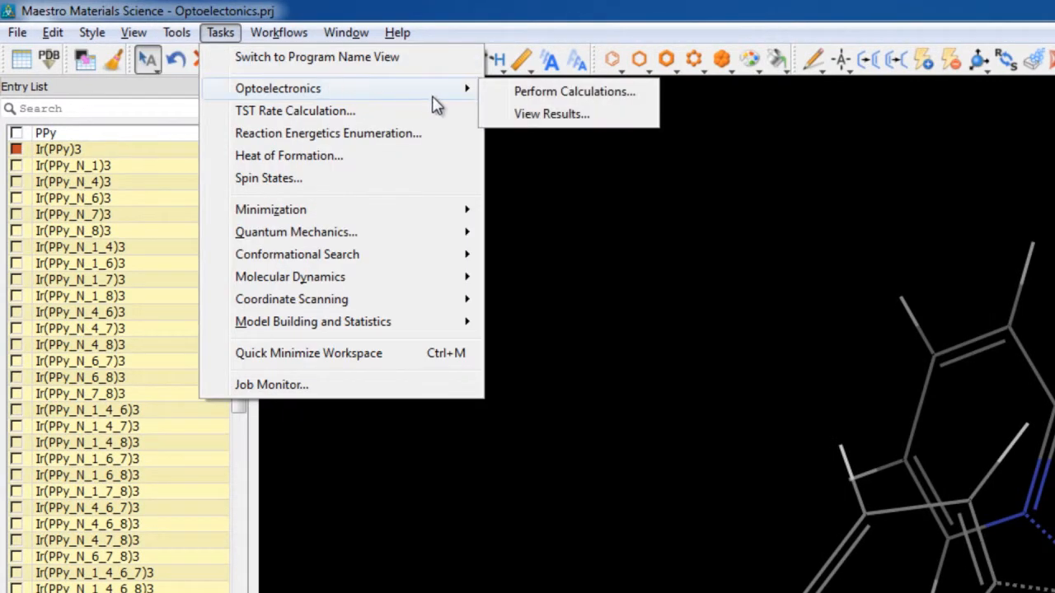
{"action": "left_click", "coordinate": [499, 93]}
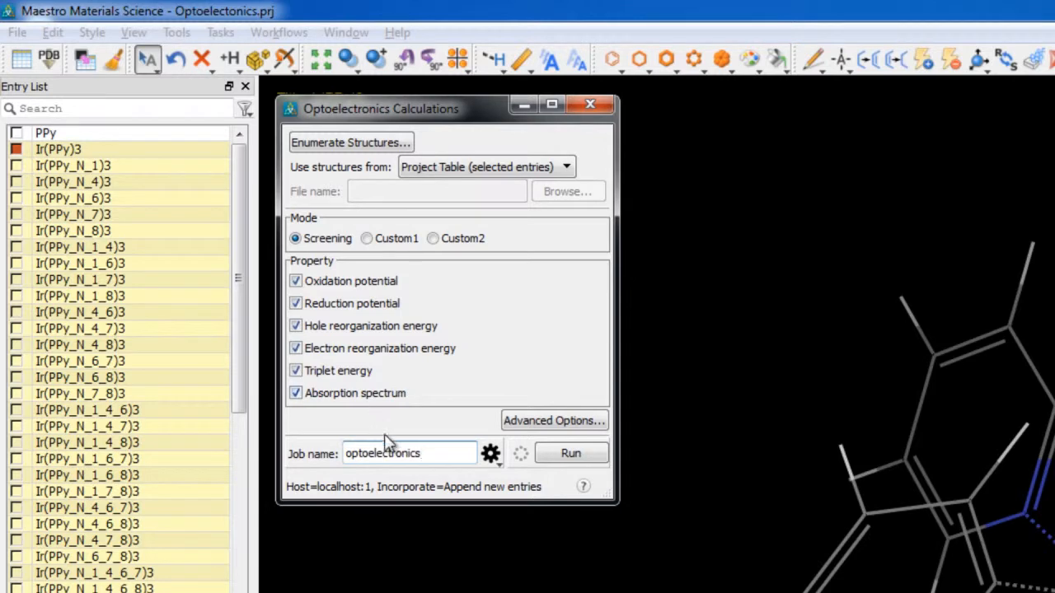
{"action": "type", "text": "_PPy"}
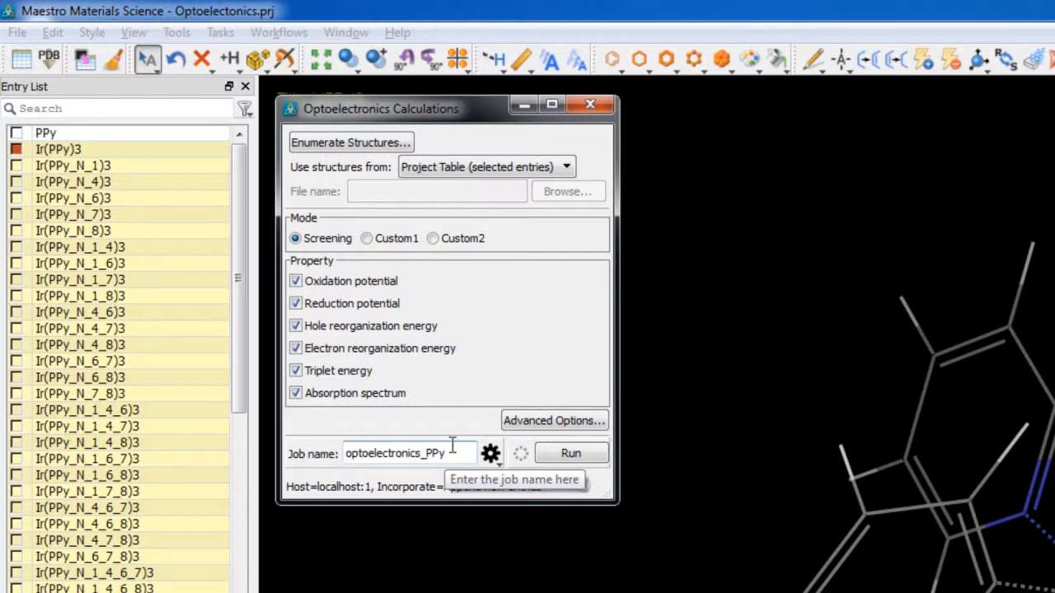
- Set the job to use 4 processors on localhost and run the optoelectronics calculation
{"action": "left_click", "coordinate": [490, 455]}
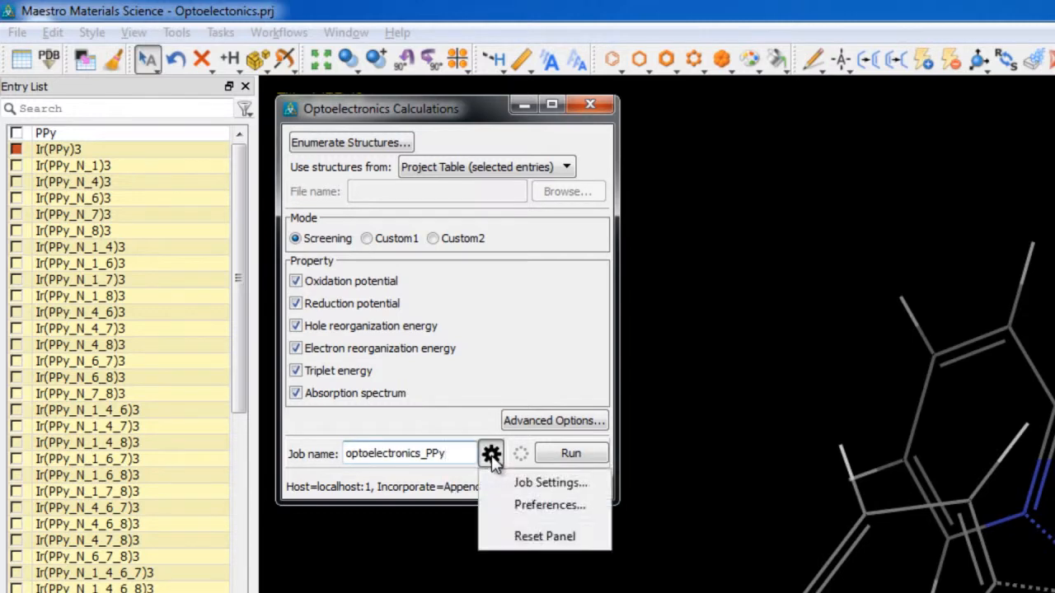
{"action": "left_click", "coordinate": [550, 483]}
{"action": "double_click", "coordinate": [491, 339]}
{"action": "type", "text": "4"}
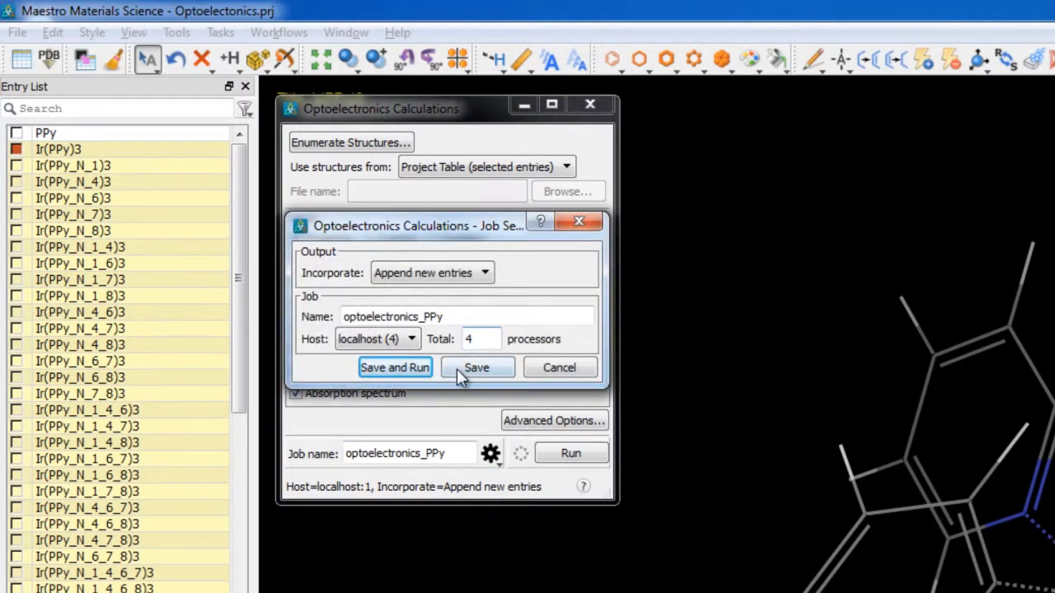
{"action": "left_click", "coordinate": [395, 368]}
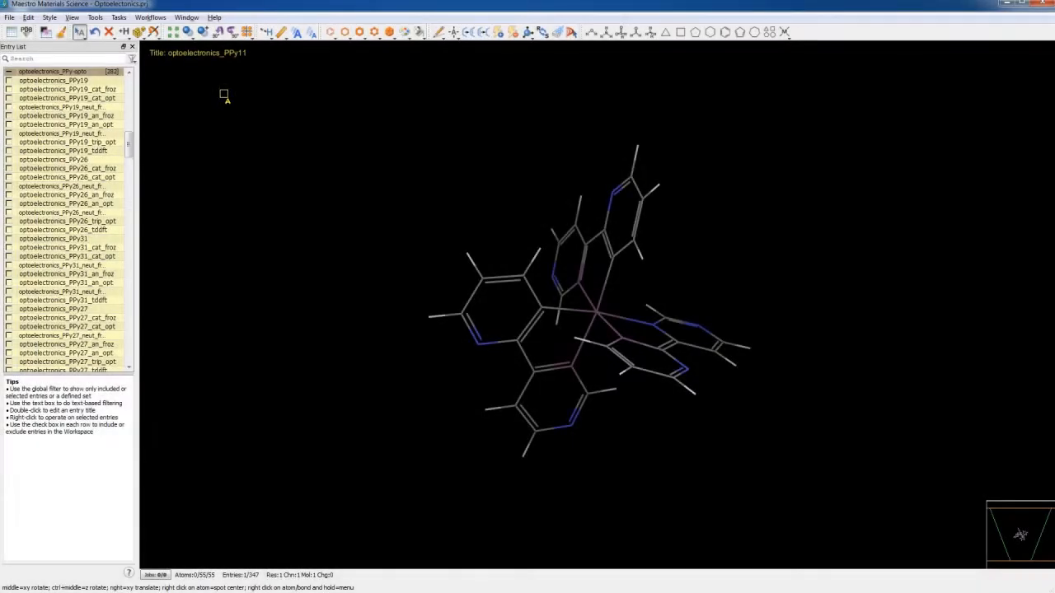
- Load the selected entries' data into Optoelectronics Results and widen the Title column to show the full names
{"action": "left_click", "coordinate": [132, 19]}
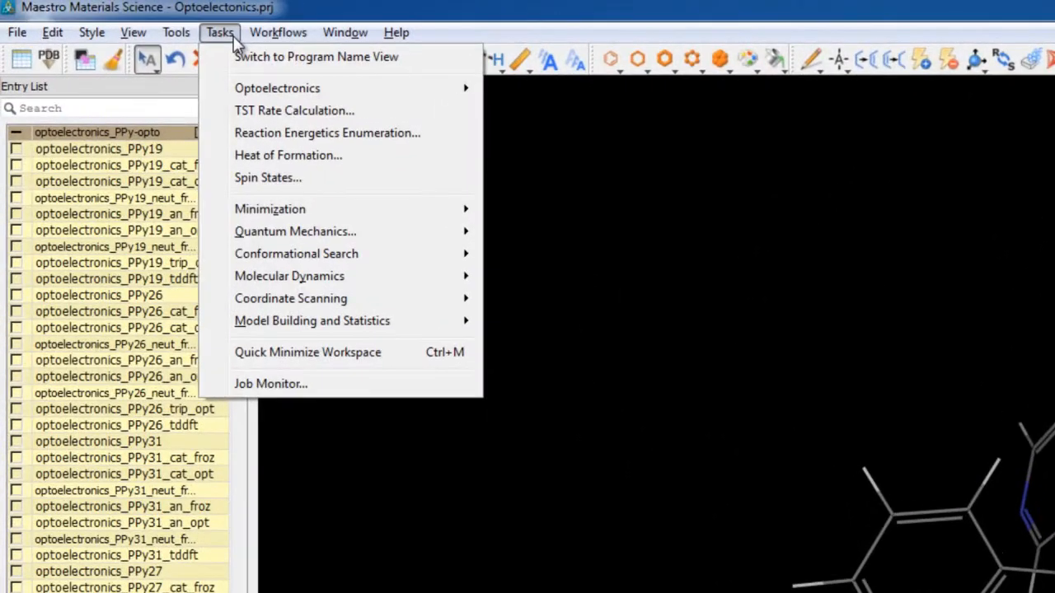
{"action": "mouse_move", "coordinate": [263, 55]}
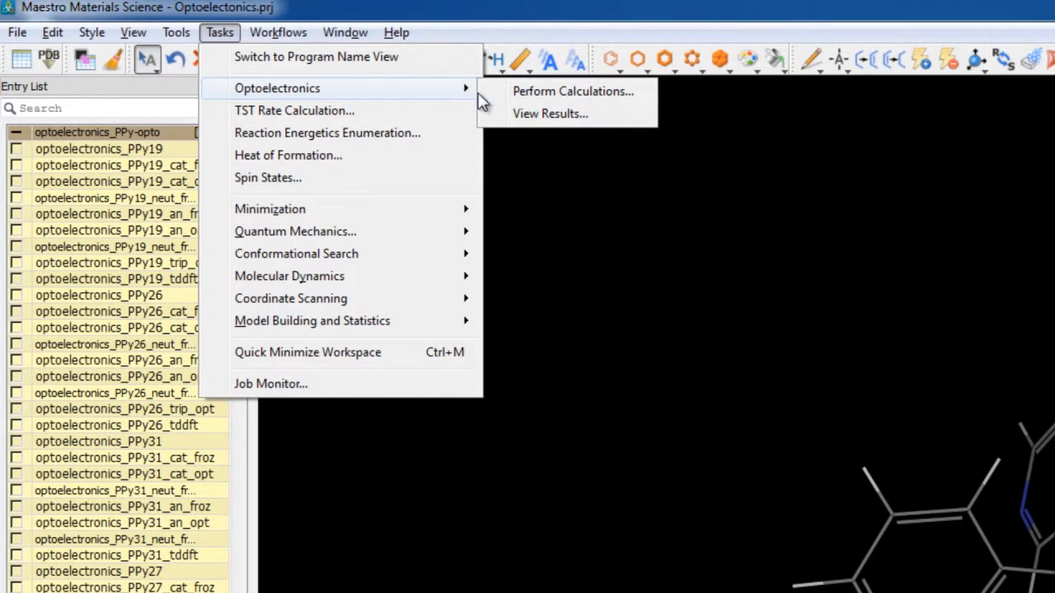
{"action": "left_click", "coordinate": [507, 114]}
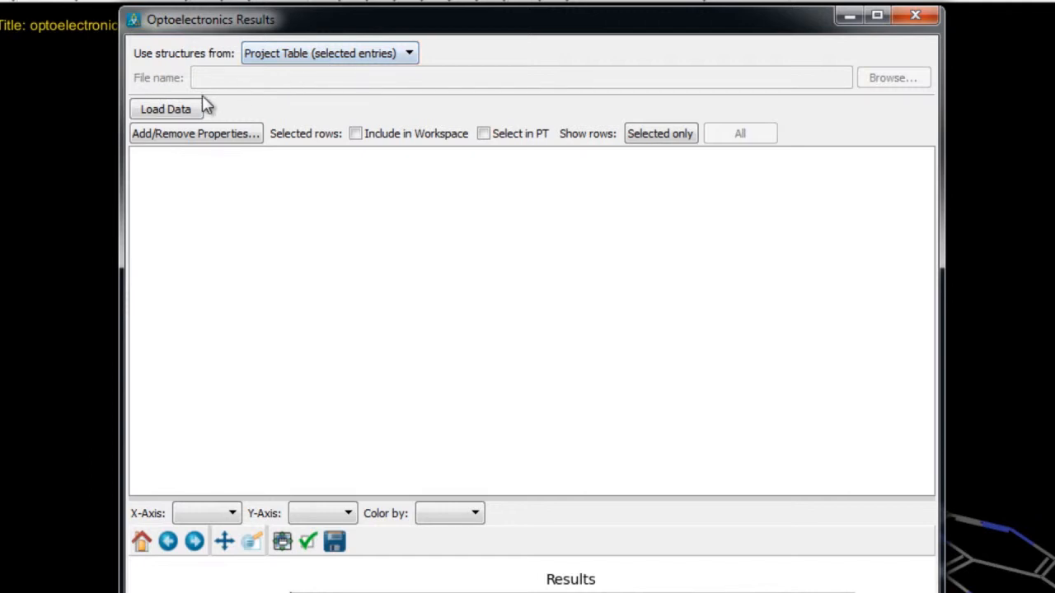
{"action": "left_click", "coordinate": [177, 113]}
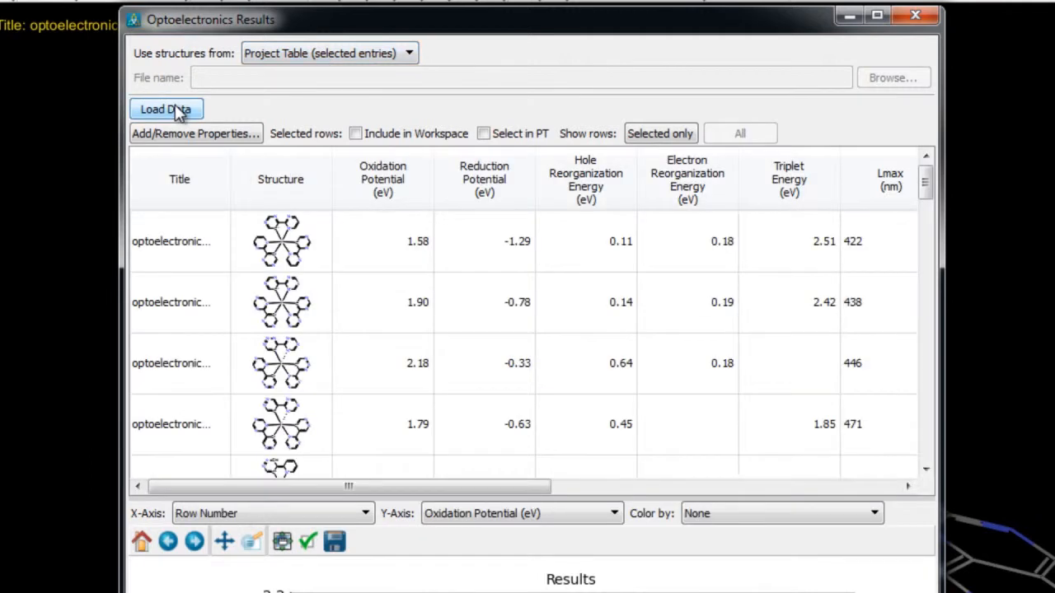
{"action": "left_click_drag", "start_coordinate": [232, 158], "coordinate": [293, 157]}
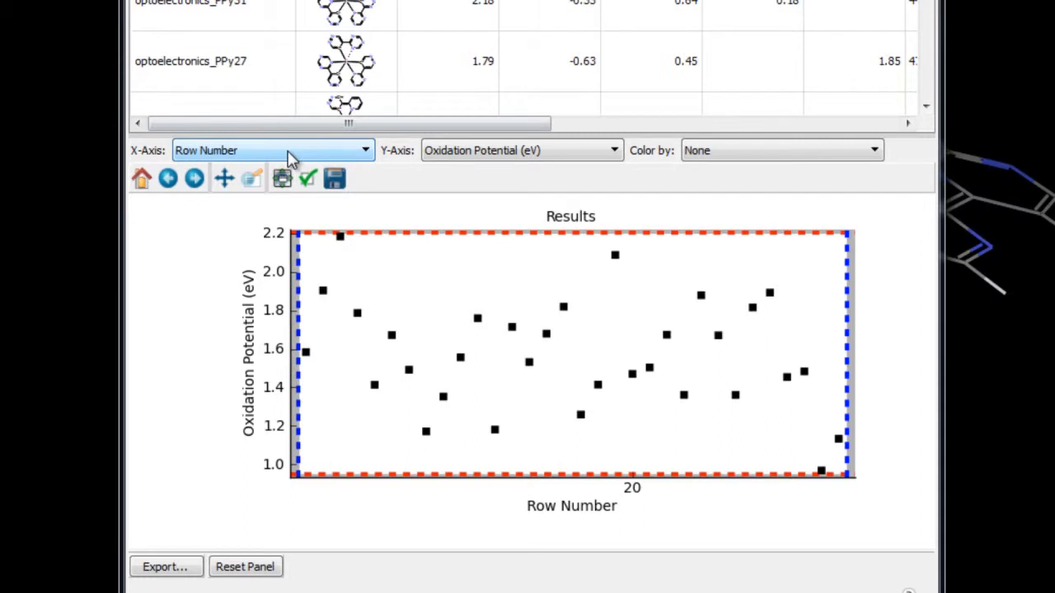
- Plot Hole Reorganization Energy (eV) against Dipole (D), with the points colored by Oxidation Potential (eV)
{"action": "left_click", "coordinate": [288, 152]}
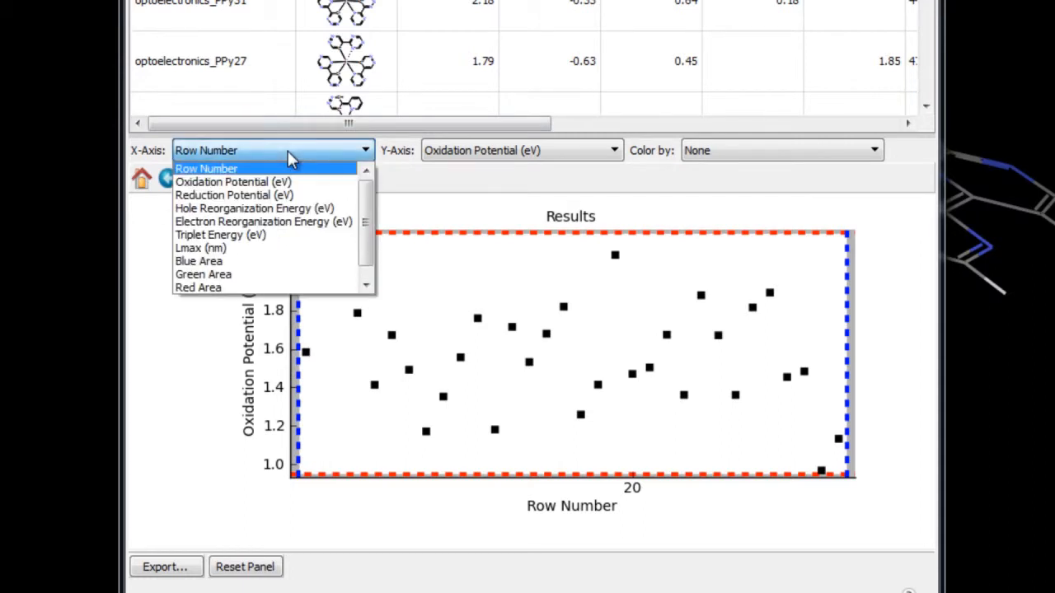
{"action": "scroll", "coordinate": [268, 219], "scroll_direction": "down", "scroll_amount": 1}
{"action": "left_click", "coordinate": [233, 290]}
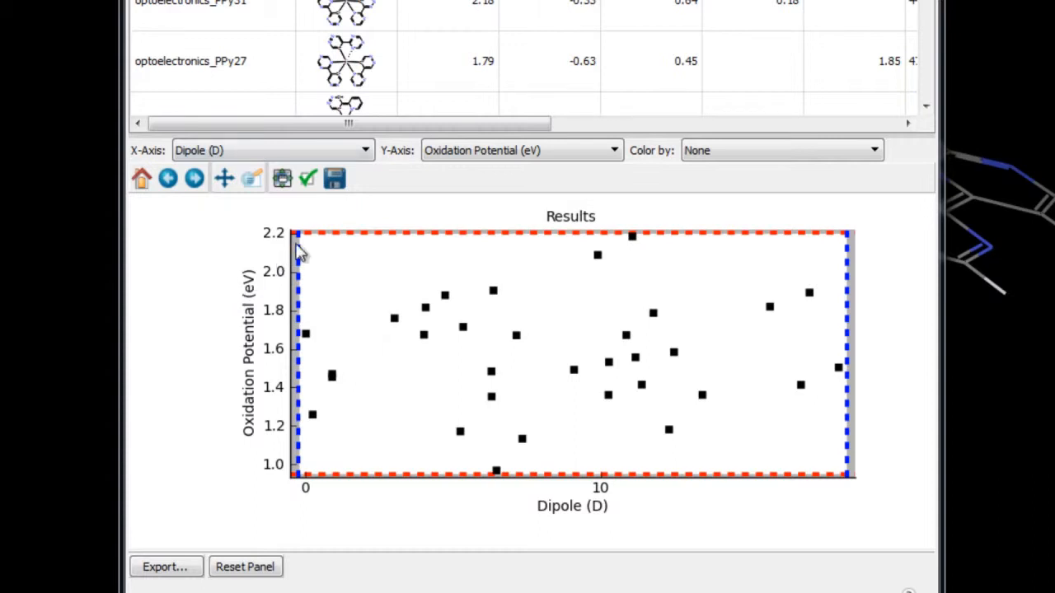
{"action": "left_click", "coordinate": [537, 152]}
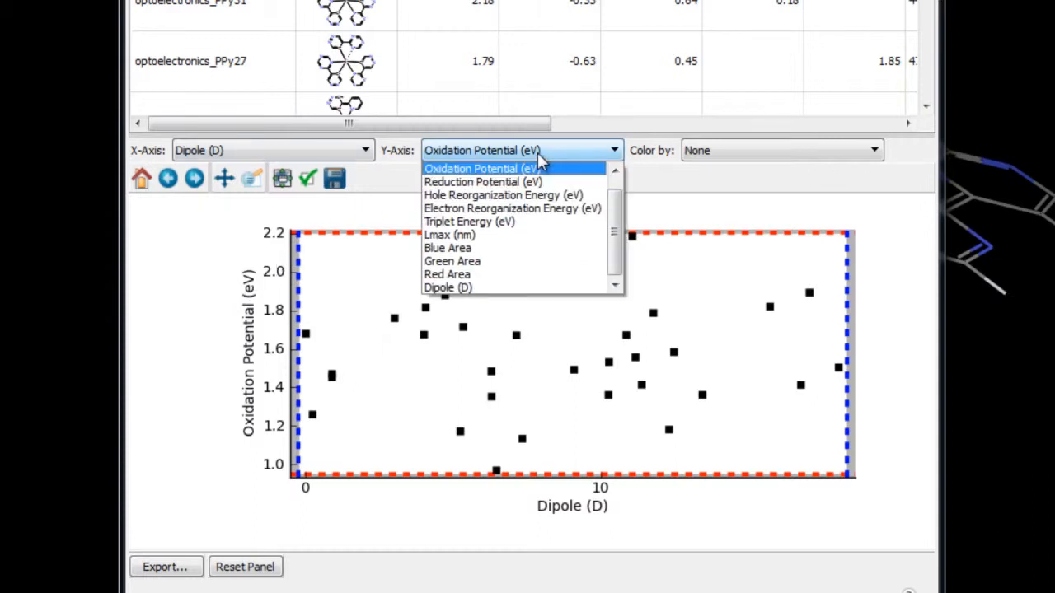
{"action": "left_click", "coordinate": [556, 196]}
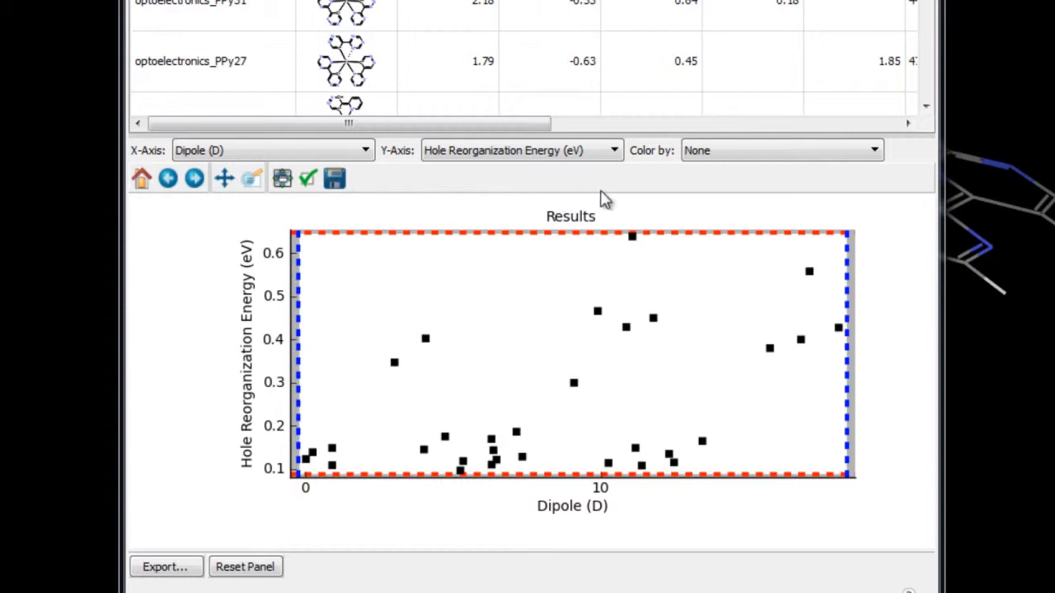
{"action": "left_click", "coordinate": [749, 155]}
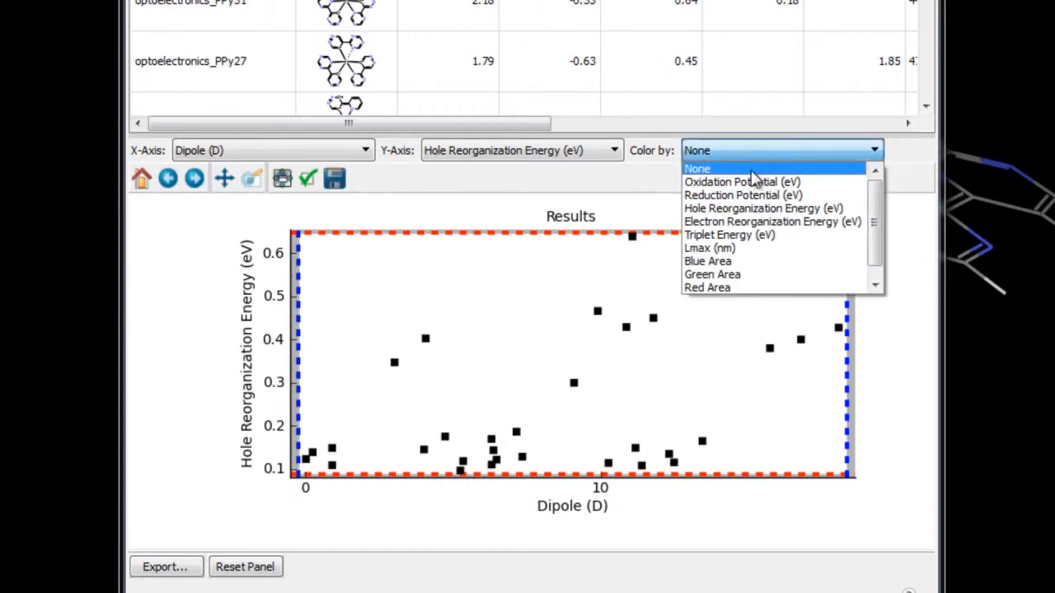
{"action": "left_click", "coordinate": [751, 176]}
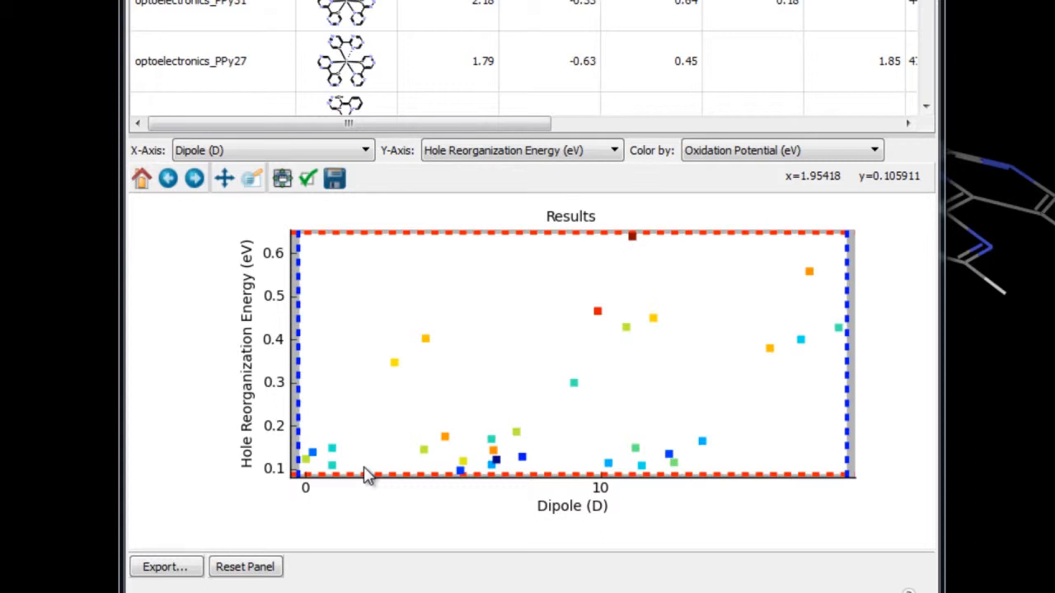
- Narrow the plot limits to complexes with low dipole and low hole reorganization energy, and show only the selected rows
{"action": "left_click_drag", "start_coordinate": [847, 462], "coordinate": [437, 426]}
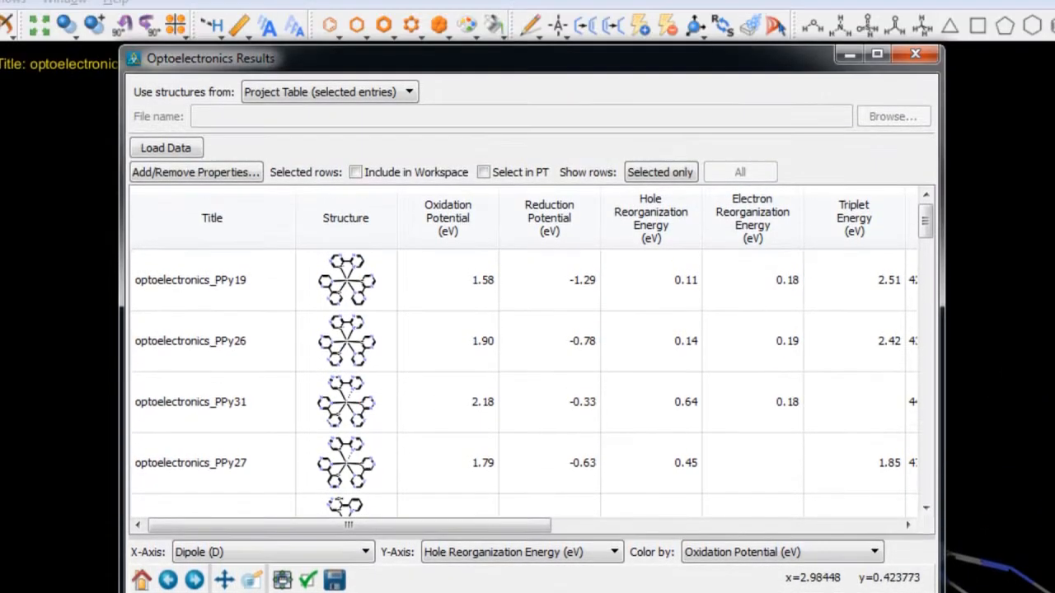
{"action": "left_click", "coordinate": [664, 174]}
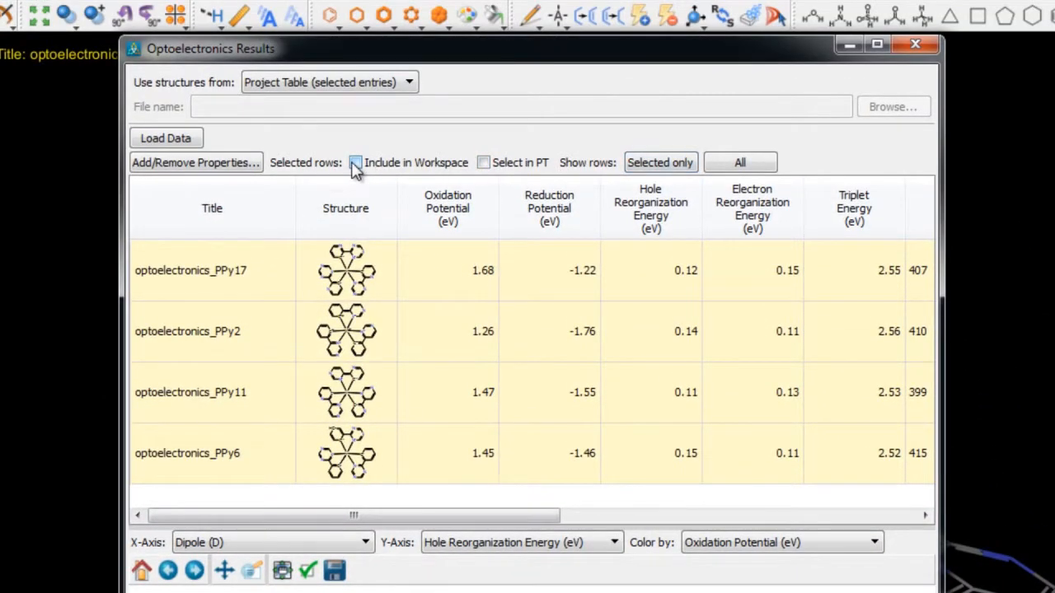
- Include the selected result rows in the workspace and view their structures as tiles
{"action": "left_click", "coordinate": [354, 163]}
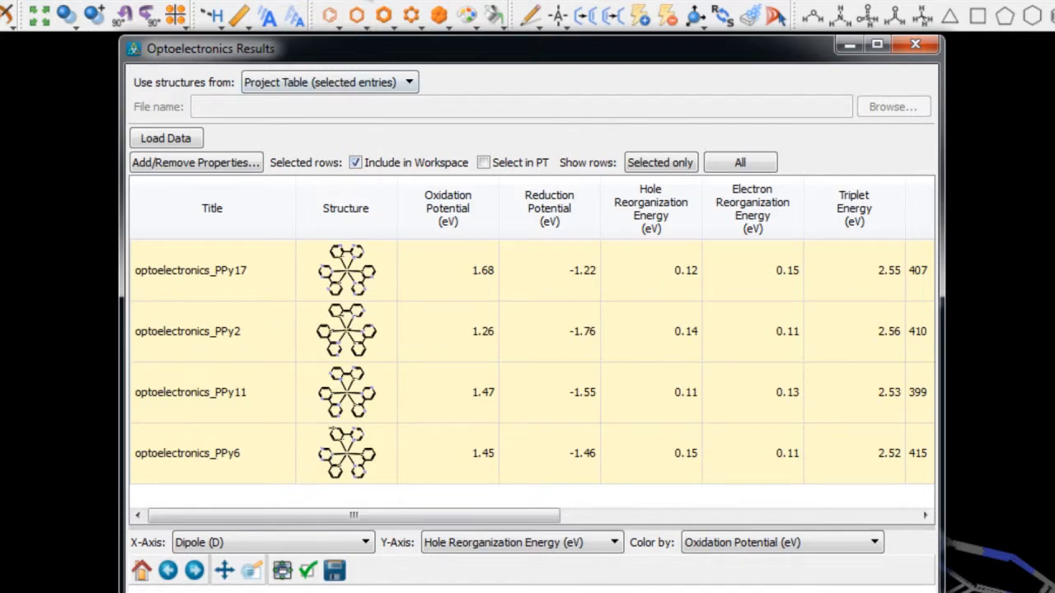
{"action": "left_click", "coordinate": [366, 2]}
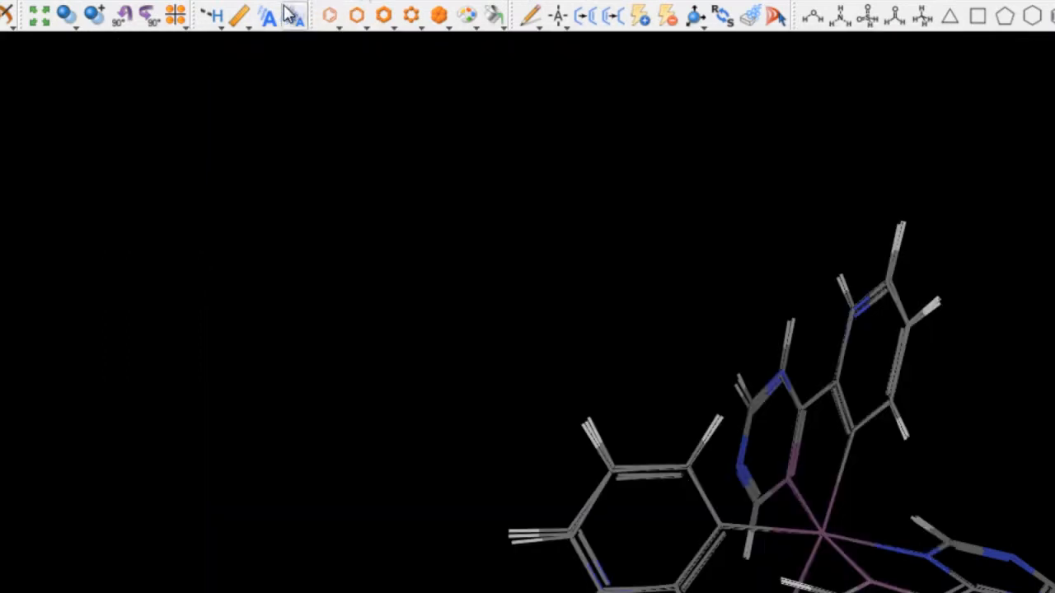
{"action": "left_click", "coordinate": [170, 25]}
{"action": "mouse_move", "coordinate": [455, 109]}
{"action": "middle_mouse_down"}
{"action": "mouse_move", "coordinate": [414, 104]}
{"action": "mouse_move", "coordinate": [468, 102]}
{"action": "middle_mouse_up"}
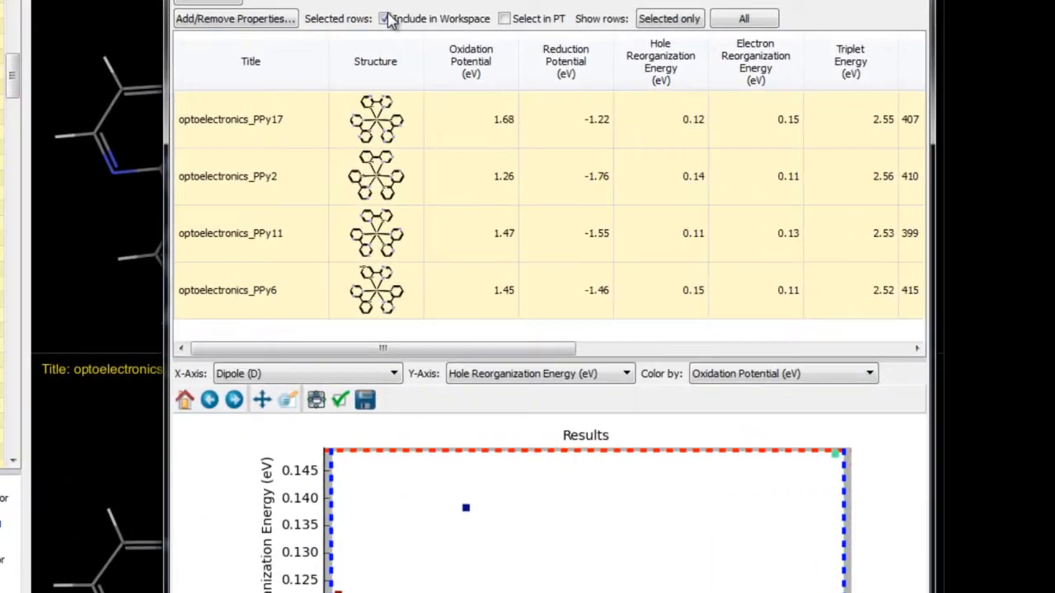
- Sort the filtered results by ascending Lmax and plot the absorption spectrum of the shortest-wavelength complex
{"action": "left_click_drag", "start_coordinate": [429, 345], "coordinate": [645, 345]}
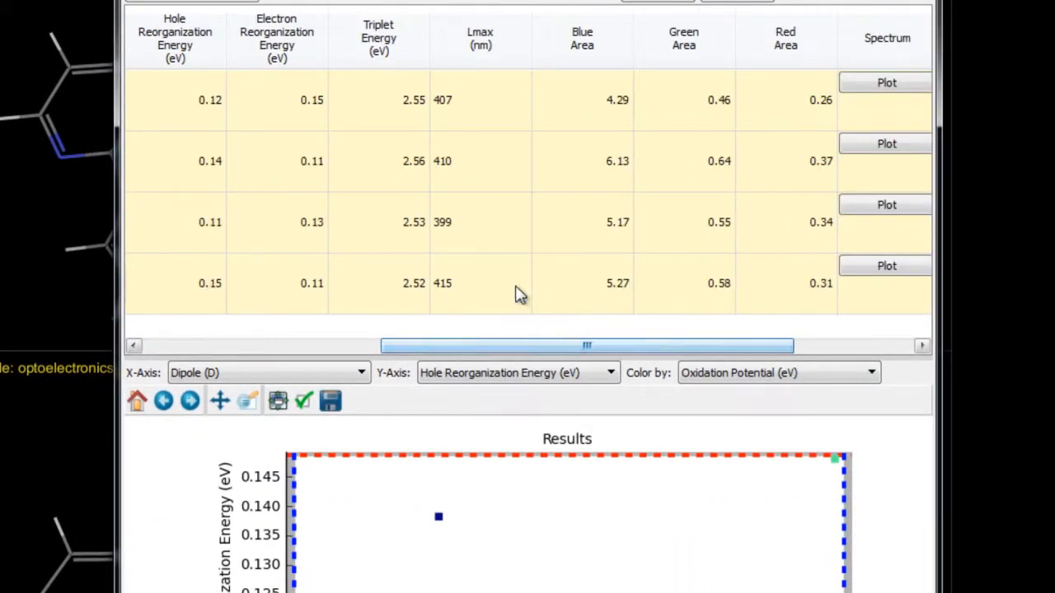
{"action": "left_click", "coordinate": [480, 48]}
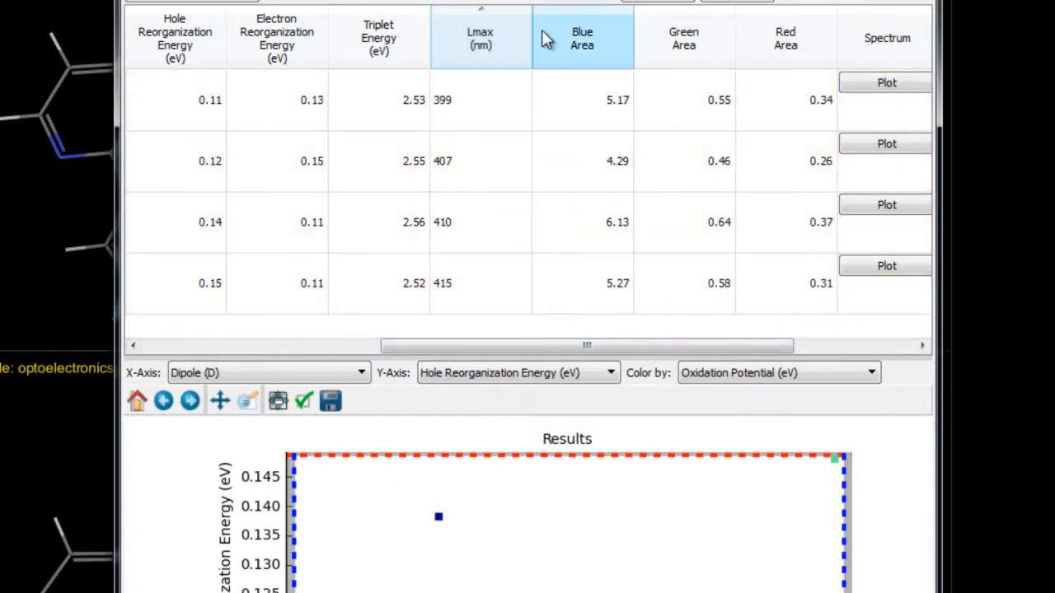
{"action": "left_click", "coordinate": [889, 95]}
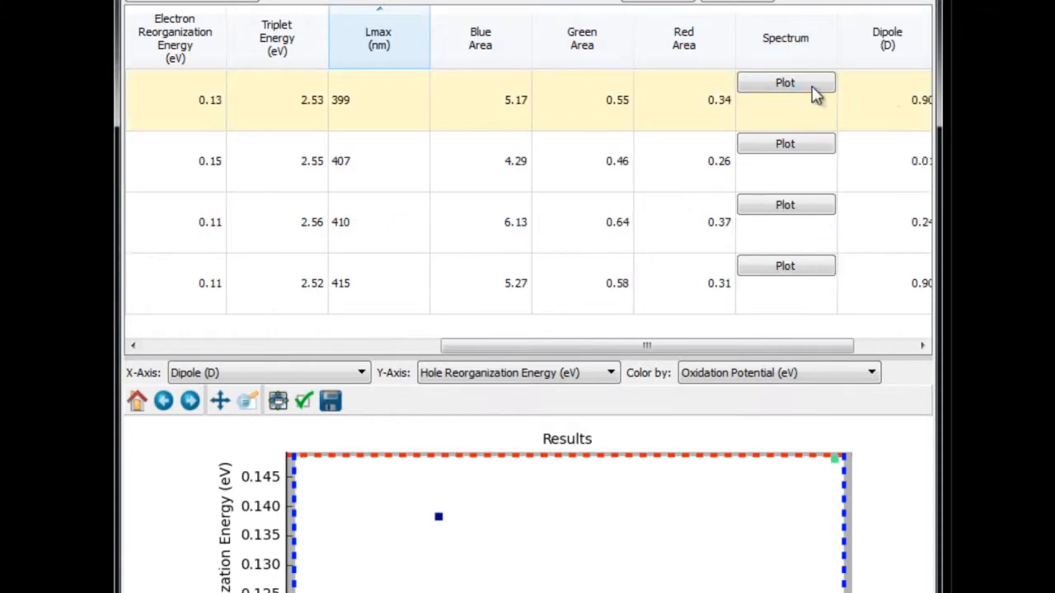
{"action": "left_click", "coordinate": [803, 91]}
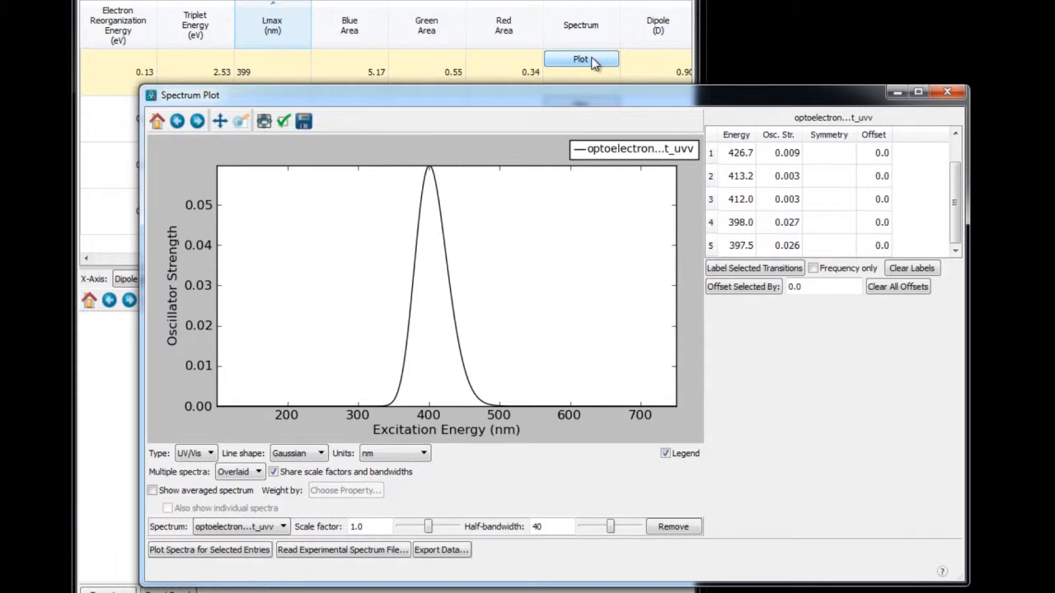
- Overlay the absorption spectrum of the complex with the longest Lmax on the spectrum plot
{"action": "left_click", "coordinate": [588, 7]}
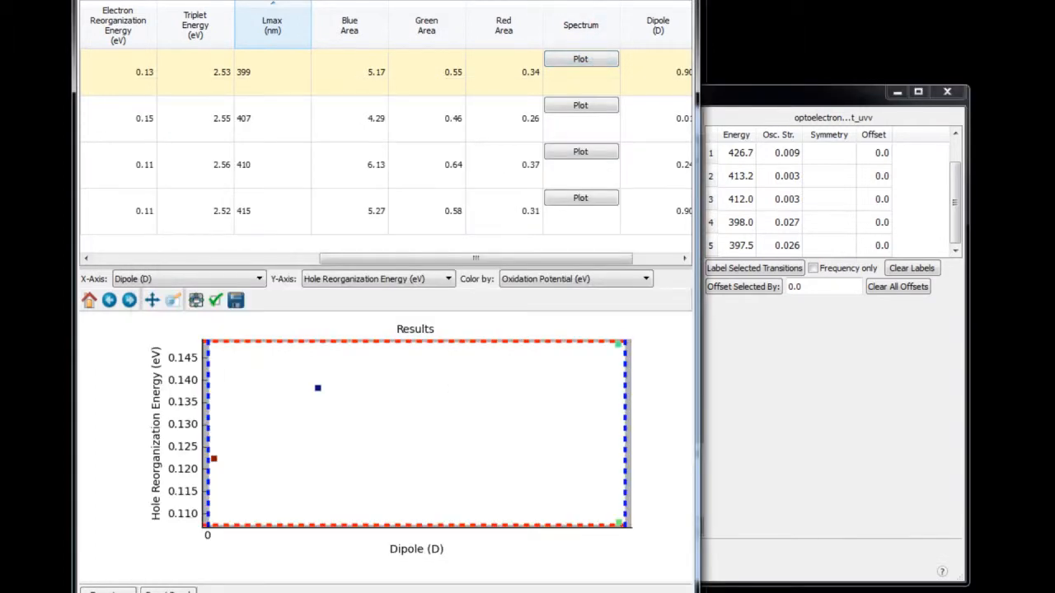
{"action": "left_click", "coordinate": [589, 200]}
{"action": "left_click", "coordinate": [589, 200]}
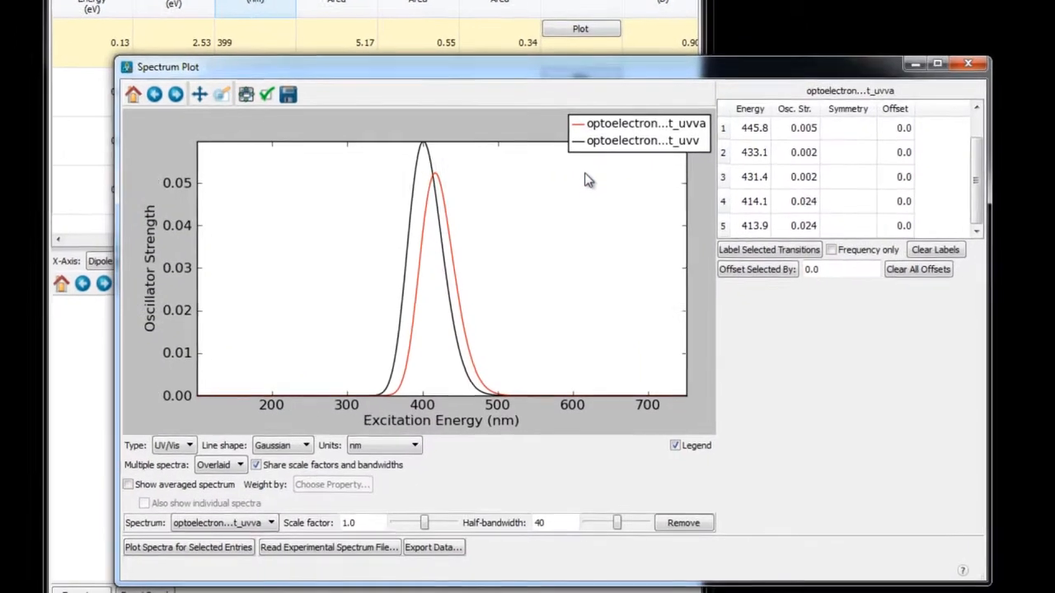